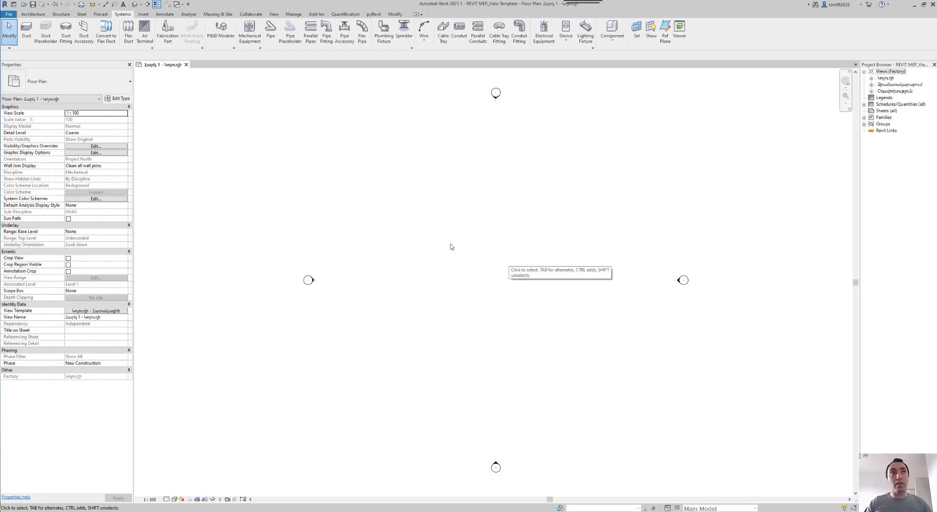
Step: Open the View Templates manager and inspect the last template in the list
left_click(273, 14)
left_click(32, 30)
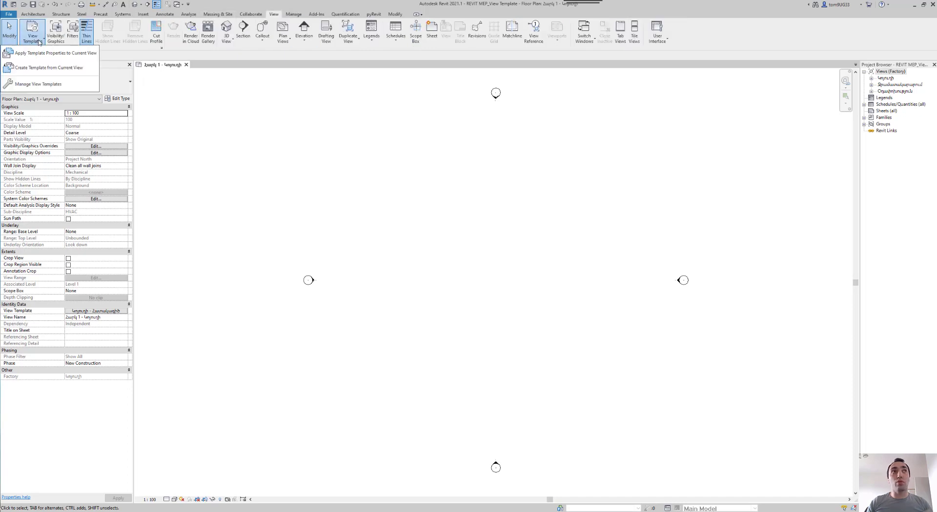
left_click(38, 84)
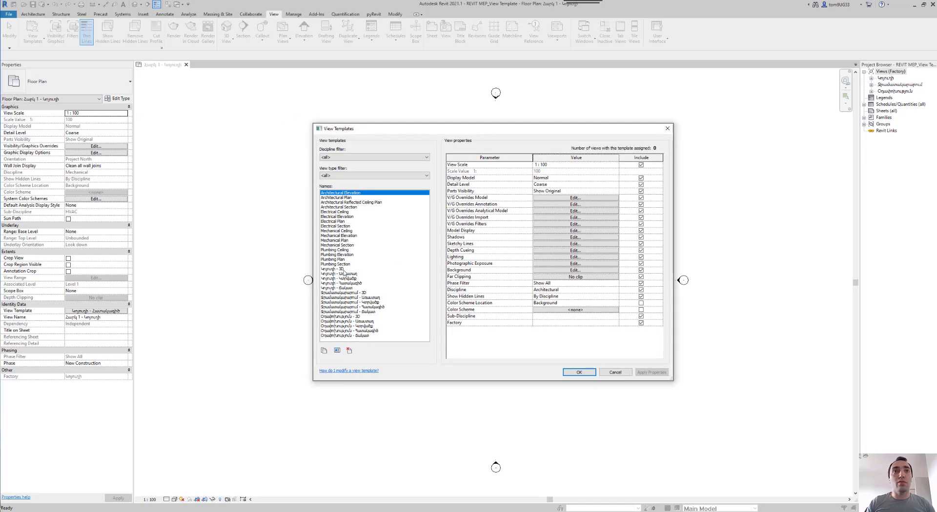
left_click(336, 269)
left_click(370, 335)
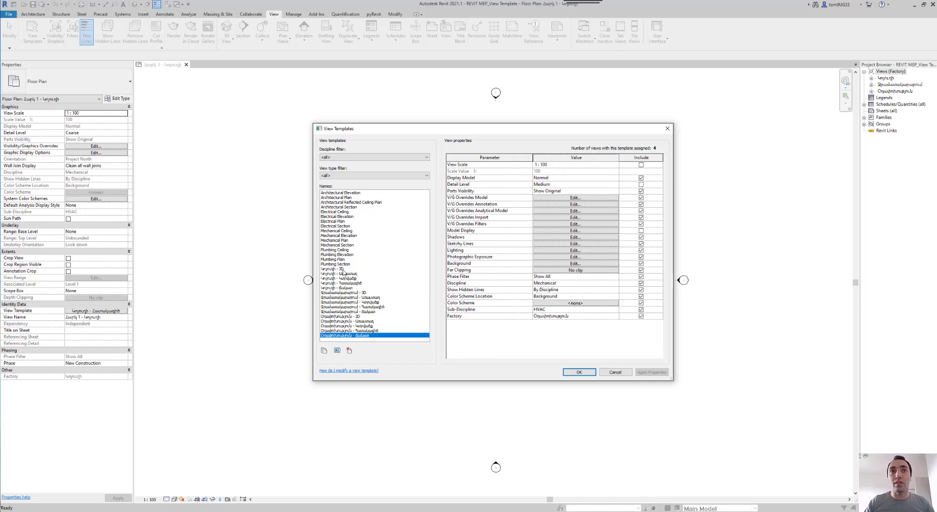
Step: Compare the Կոյուղի - 3D, Կոյուղի - Առաստաղ and Կոյուղի - Յատակագիծ template settings, then close the manager
left_click(343, 270)
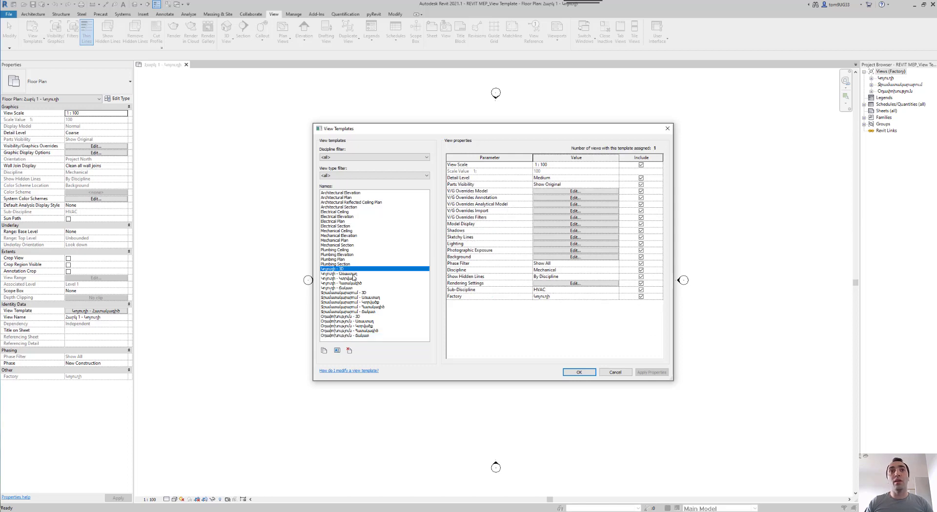
left_click(357, 274)
left_click(359, 278)
left_click(359, 283)
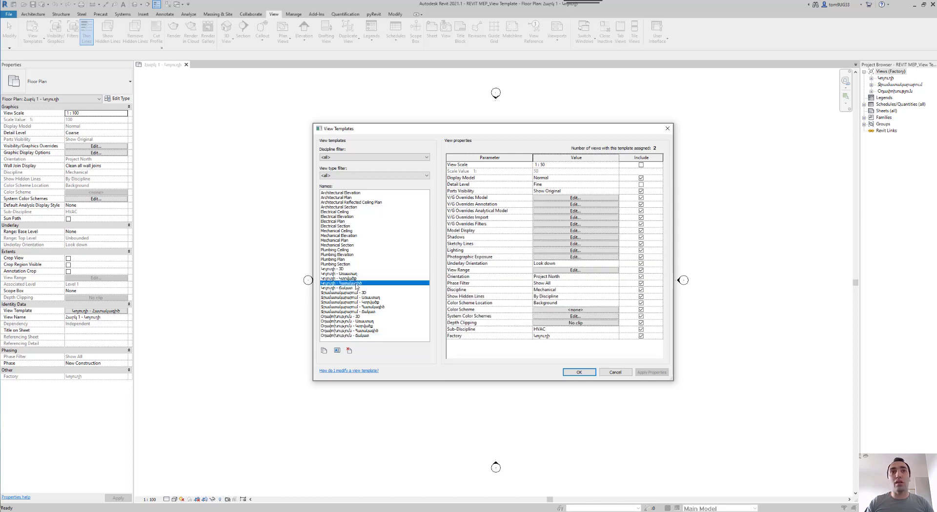
left_click(347, 289)
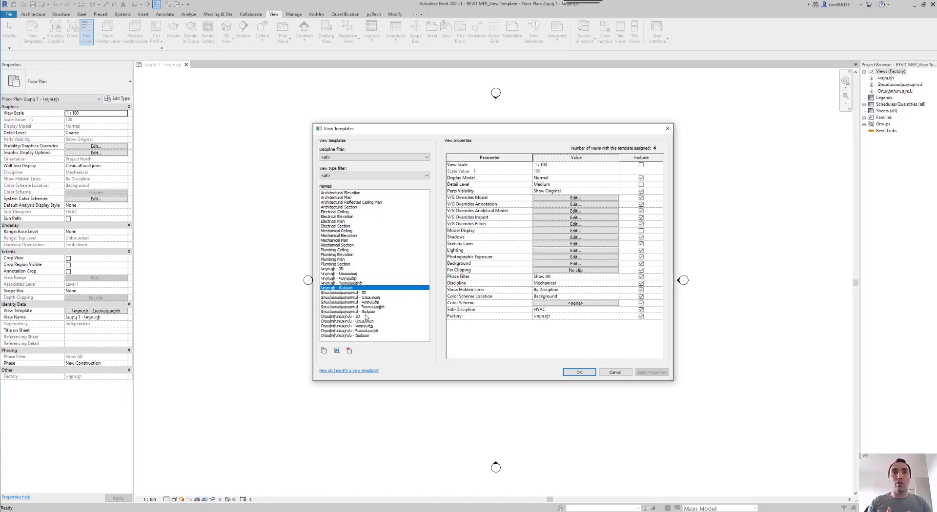
left_click(339, 270)
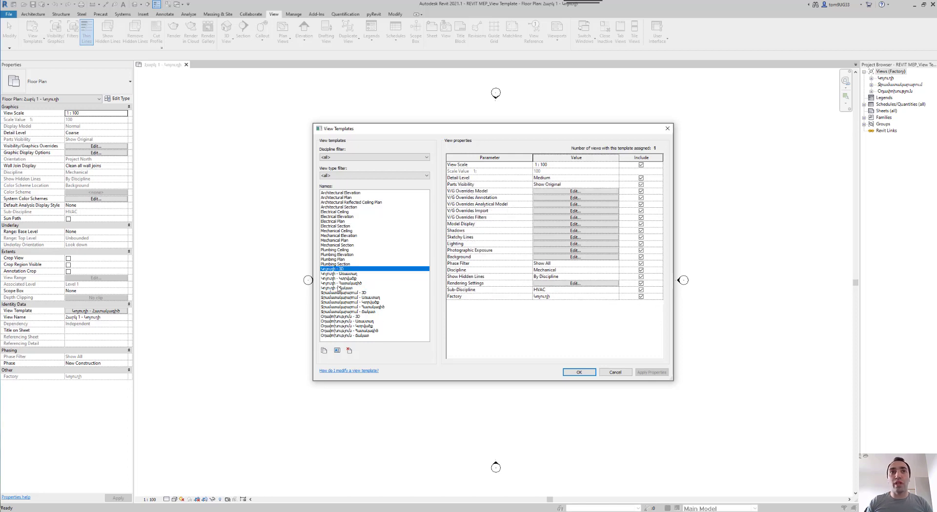
left_click(338, 288)
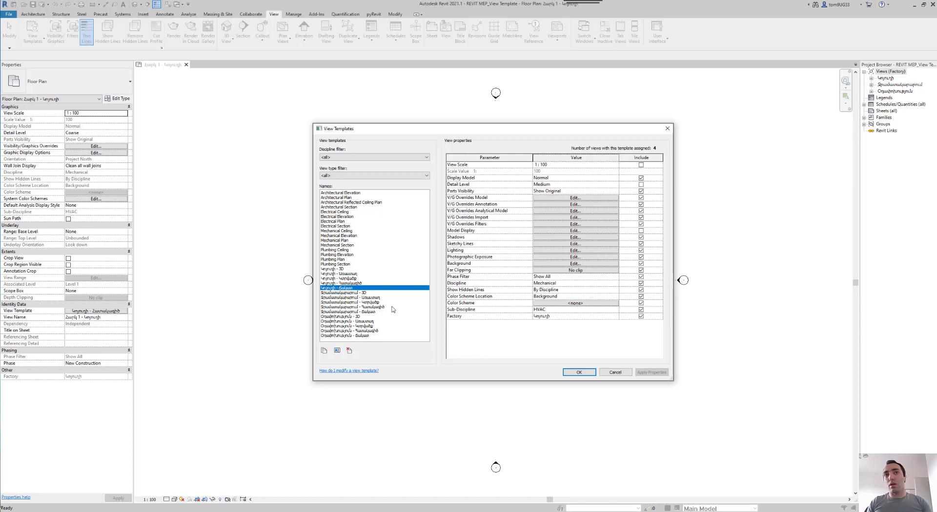
left_click(578, 372)
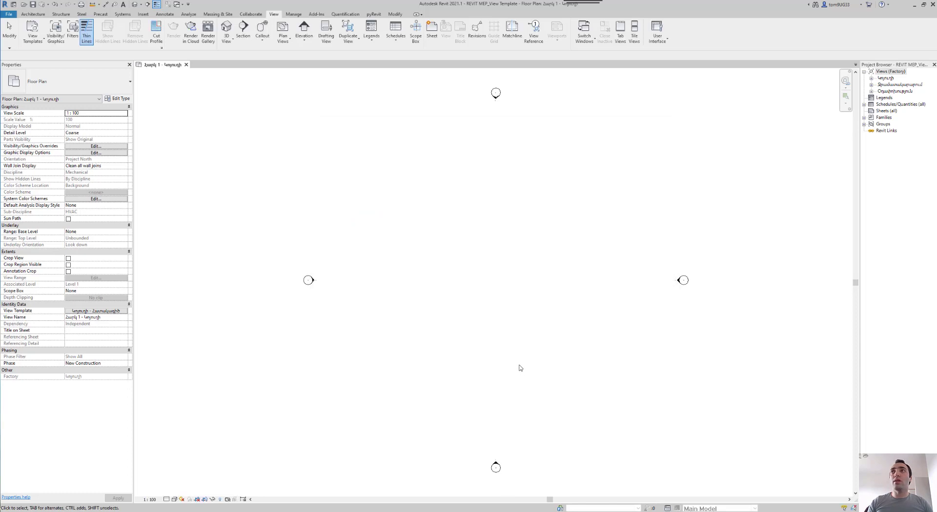
Step: Open the 3D - Կոյուղի view from the Կոյուղի group and orbit it slightly
left_click(871, 78)
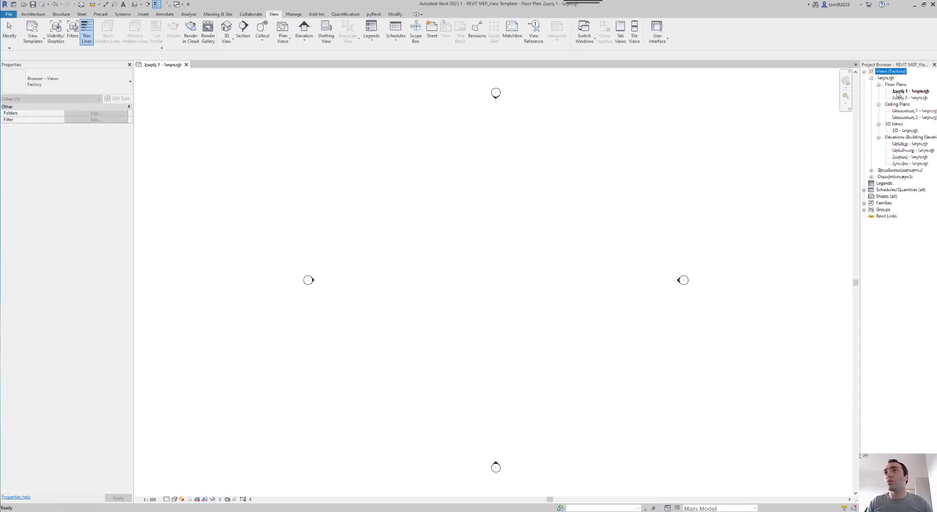
double_click(905, 130)
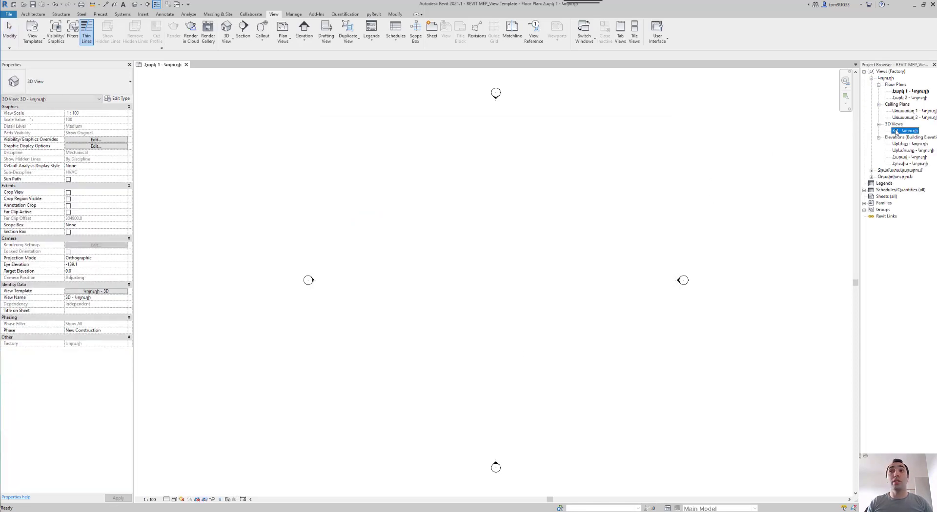
scroll(473, 312, "down", 3)
mouse_move(477, 308)
middle_mouse_down("shift")
mouse_move(481, 316)
mouse_move(466, 321)
middle_mouse_up("shift")
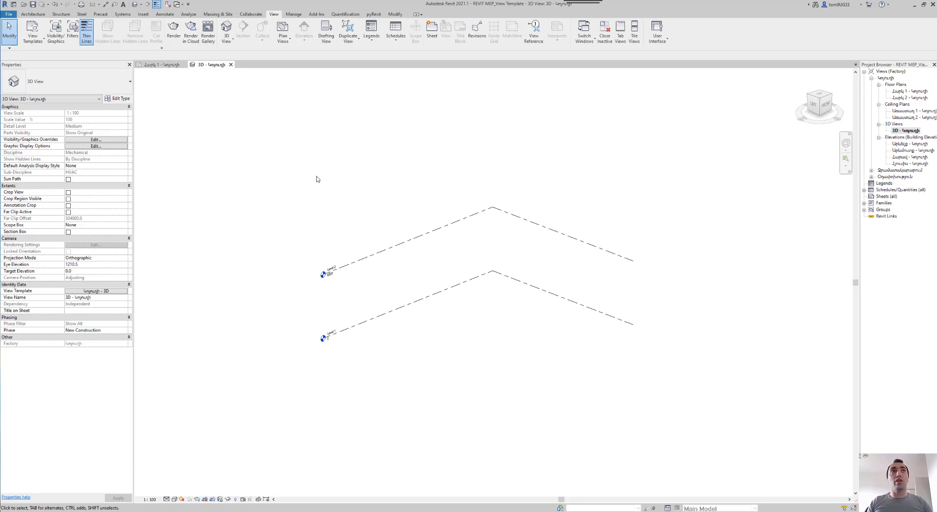
left_click(144, 13)
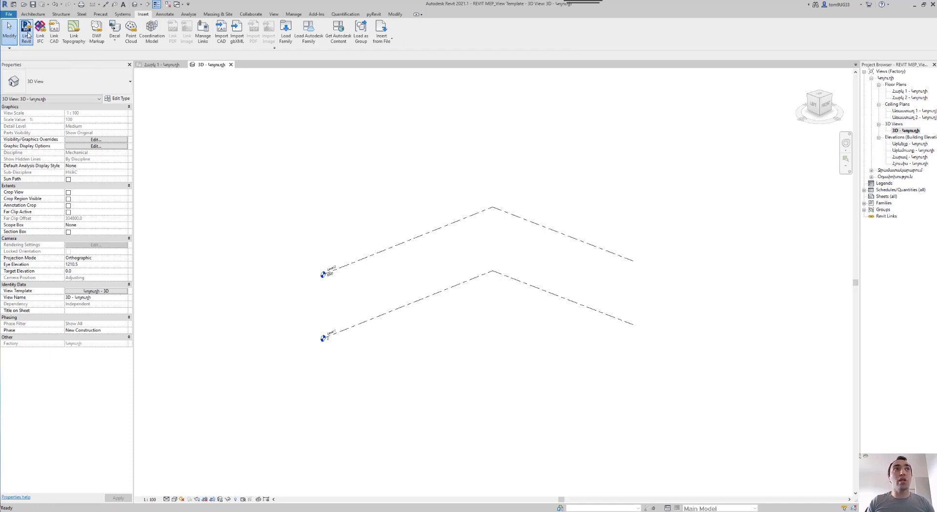
Step: Link Residential Model.rvt using Auto - Internal Origin to Internal Origin positioning
left_click(27, 34)
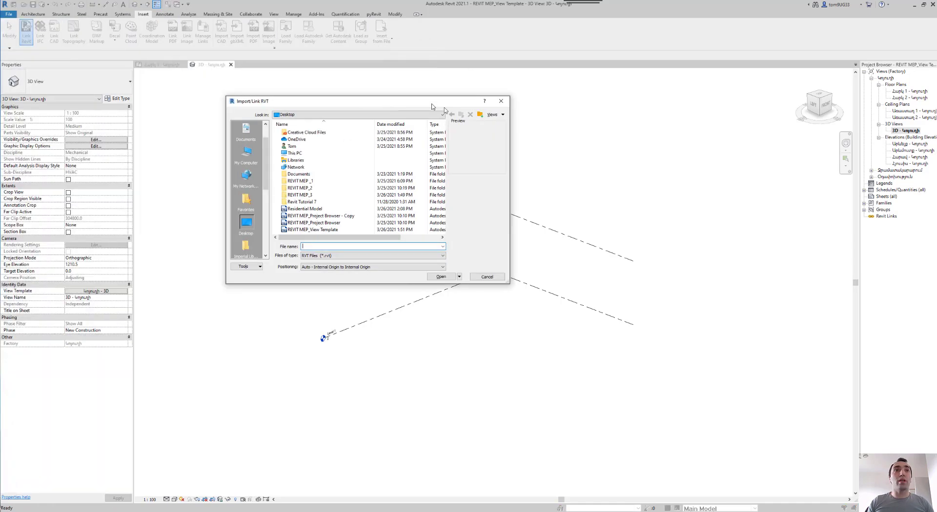
left_click_drag(432, 106, 443, 111)
left_click(318, 212)
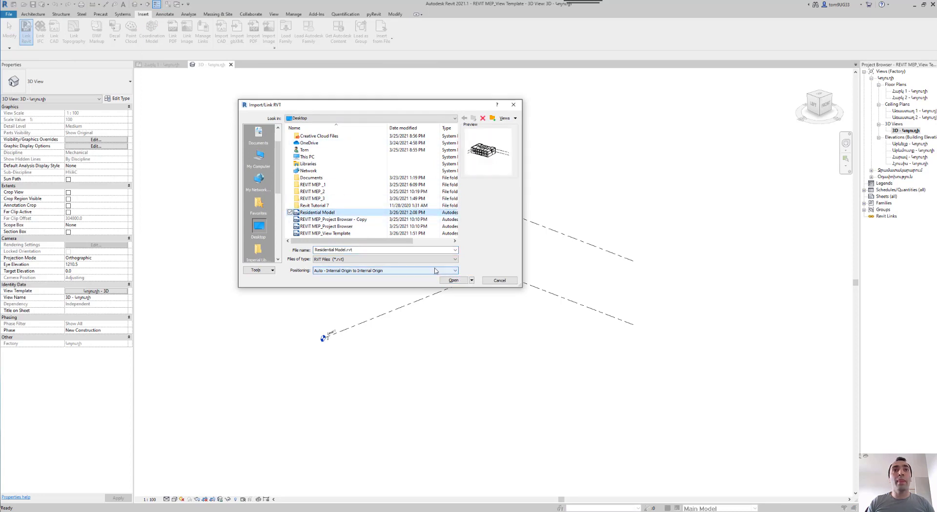
left_click(451, 271)
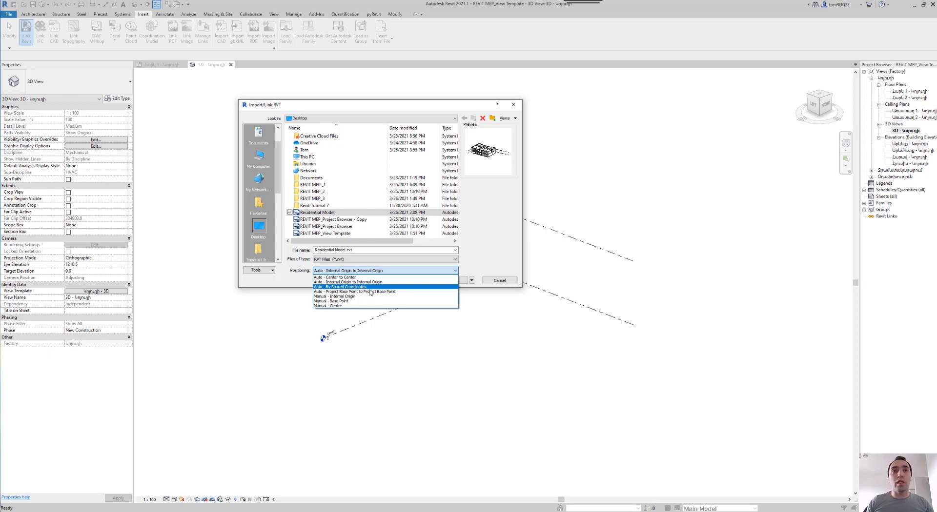
left_click(363, 282)
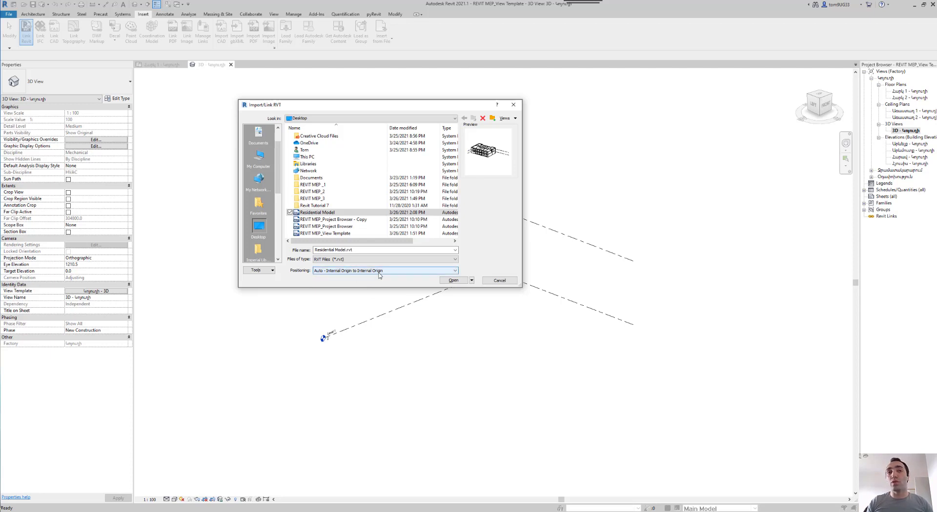
left_click(453, 282)
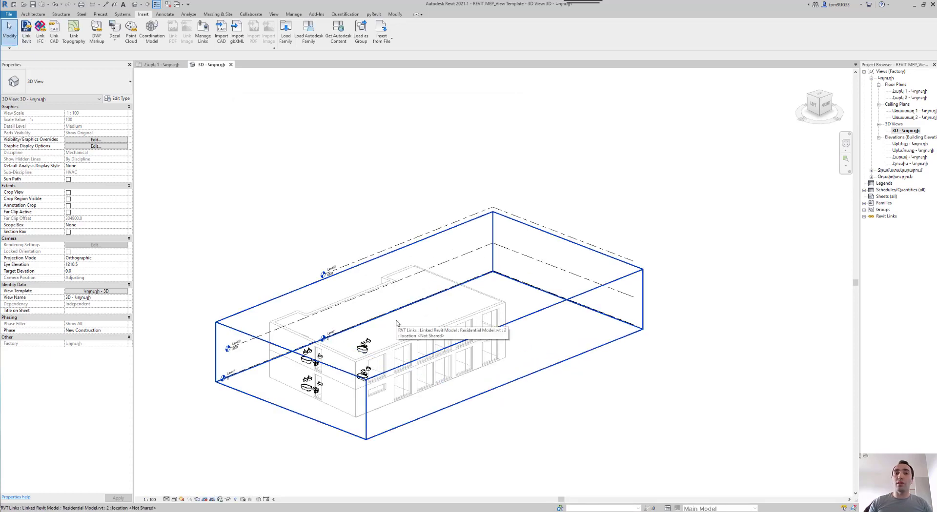
Step: Orbit and zoom in on the linked residential building, then clear the link selection
left_click(476, 390)
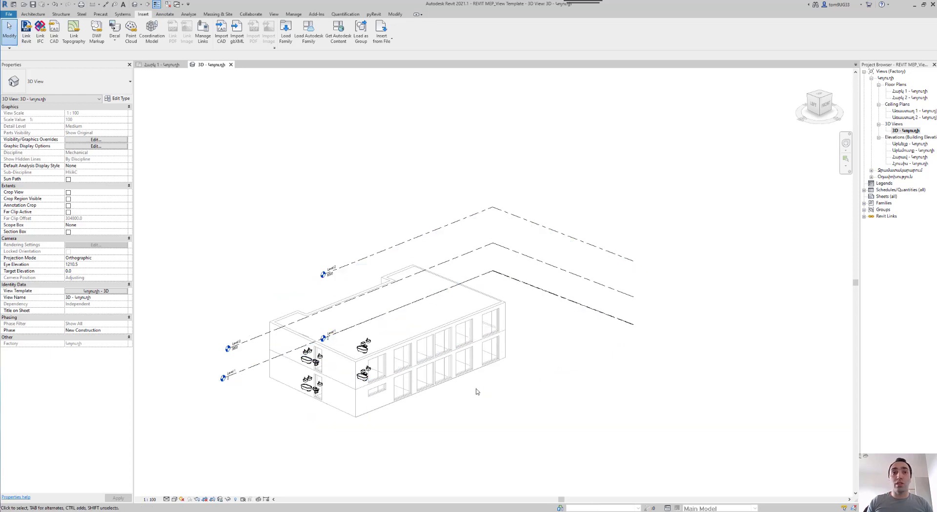
left_click(465, 320)
middle_click_drag(464, 303, 446, 383, "shift")
left_click(491, 402)
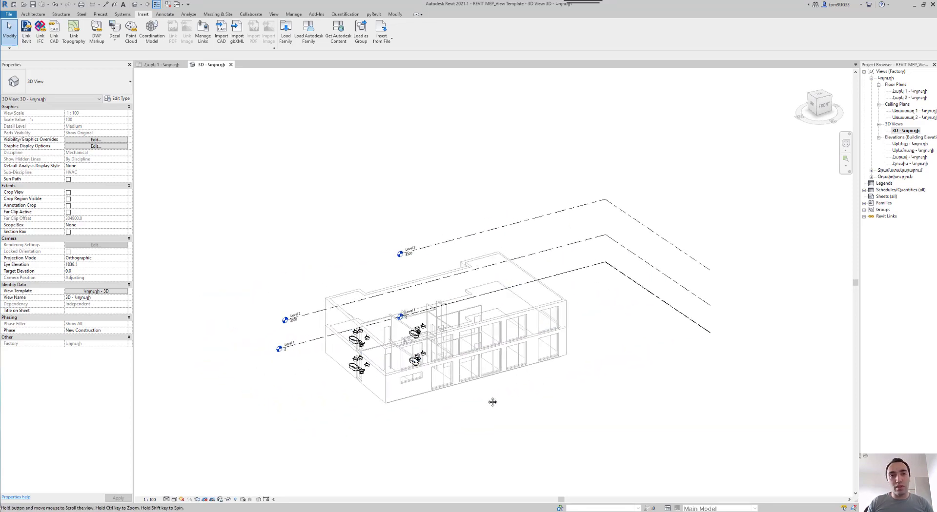
left_click(483, 377)
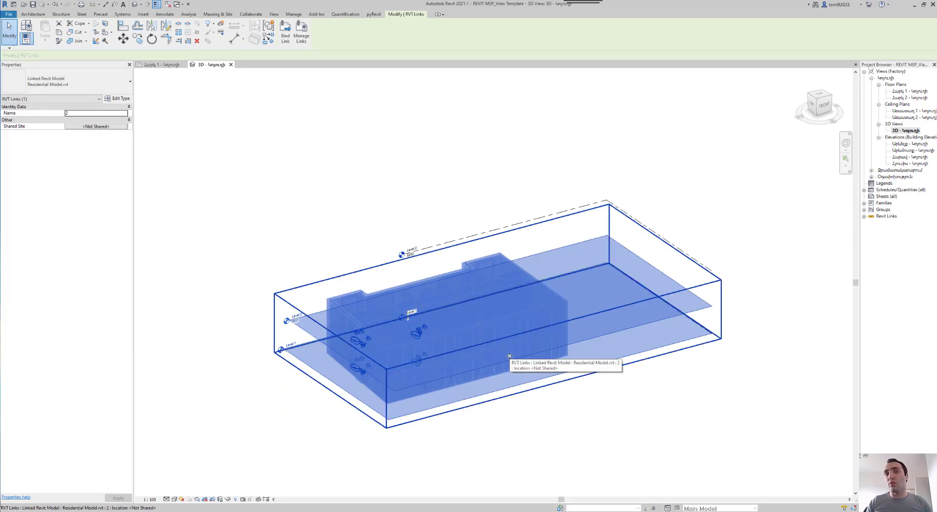
left_click(542, 393)
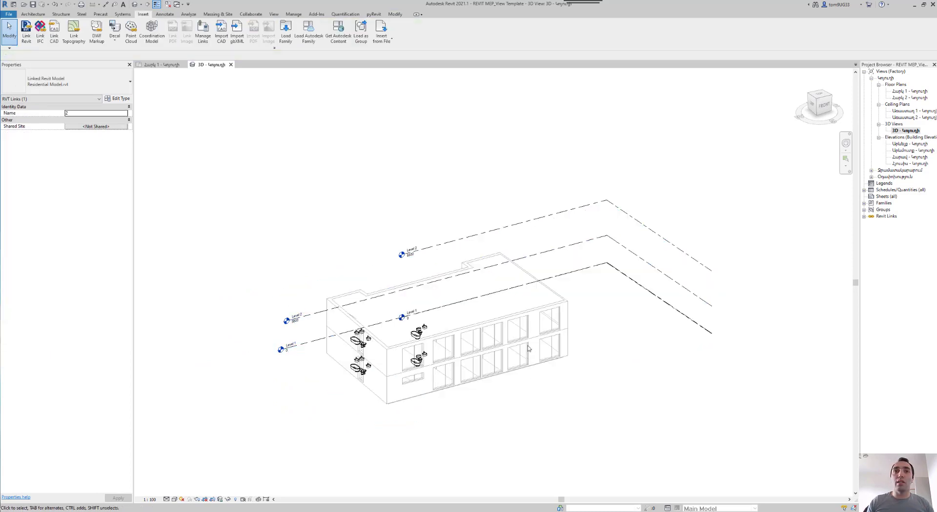
Step: Tab-select the lower wall inside the link and view its type properties
key("Tab")
left_click(481, 330)
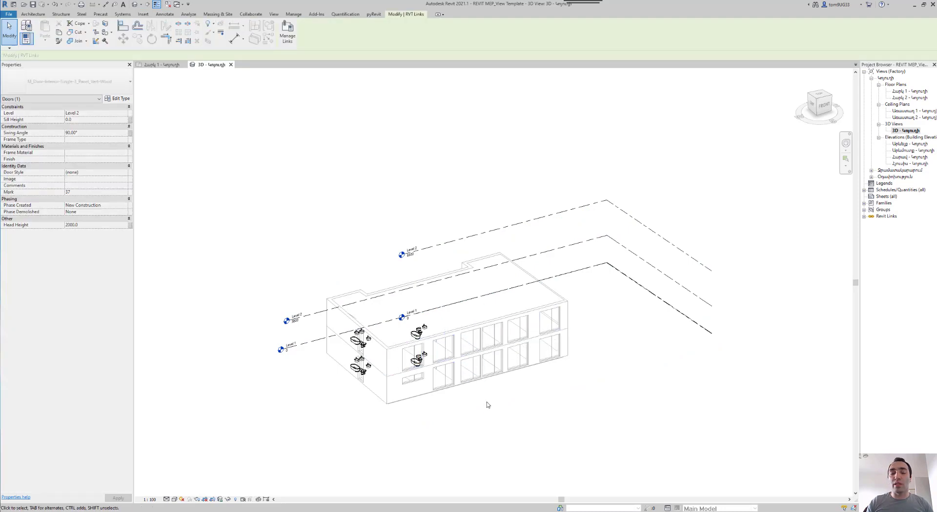
left_click(487, 405)
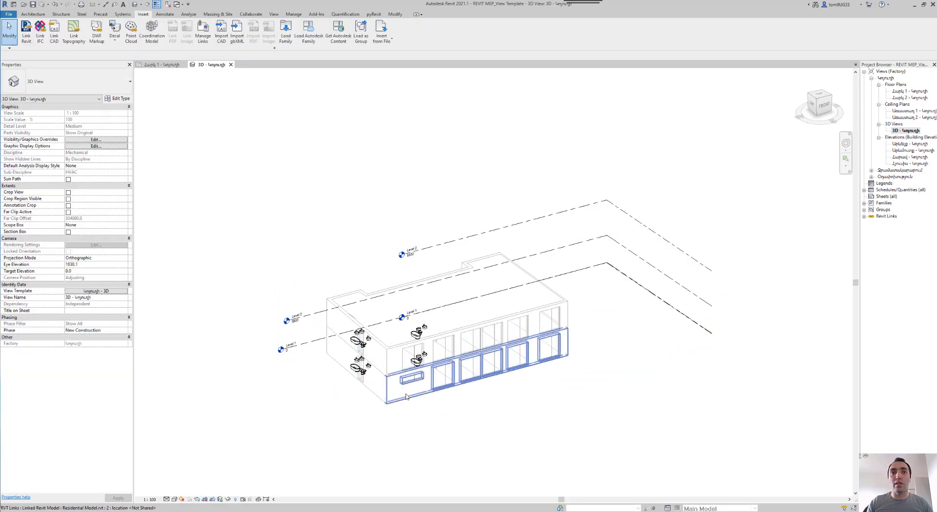
left_click(406, 397)
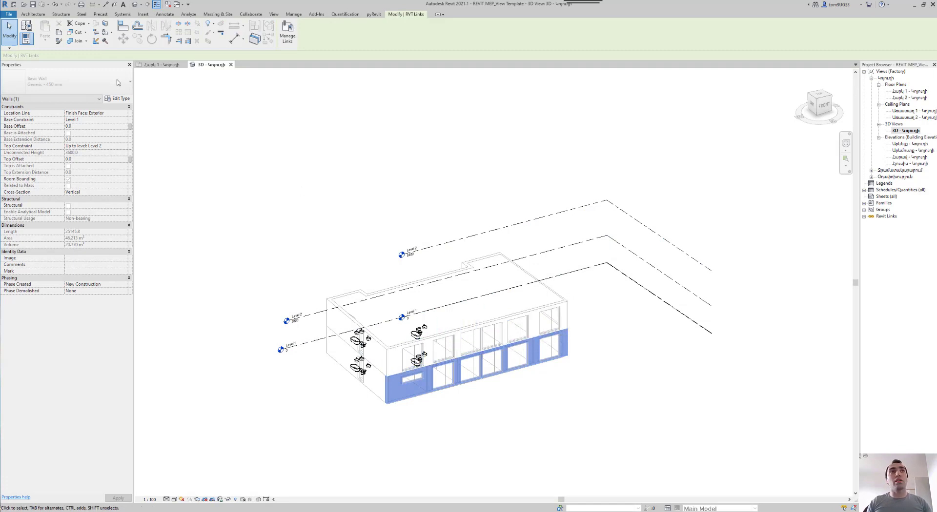
left_click(118, 99)
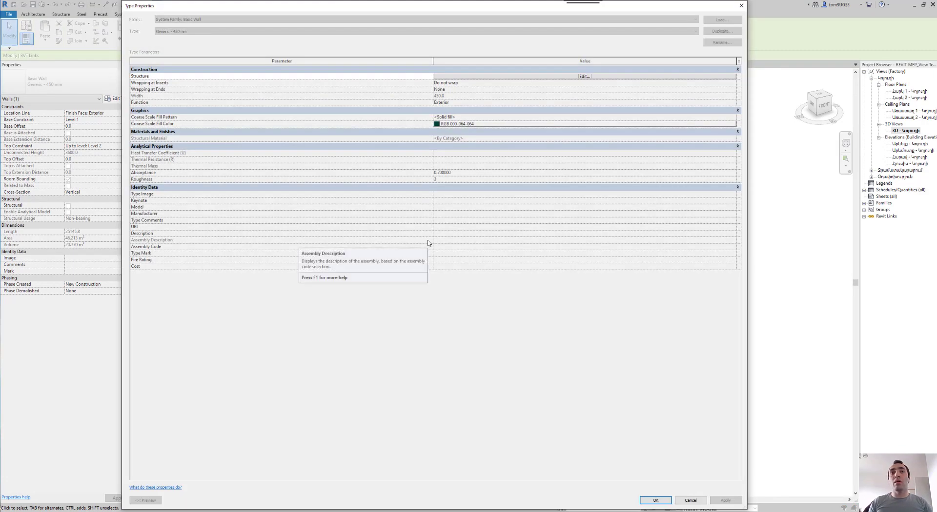
Step: Dismiss the Basic Wall 450.0 Exterior Type Properties dialog with Esc
key("Escape")
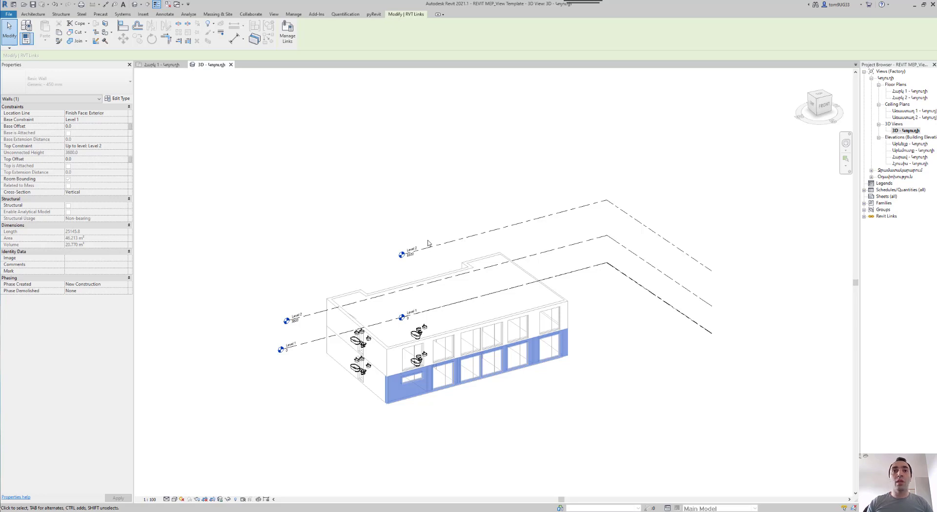
left_click(661, 429)
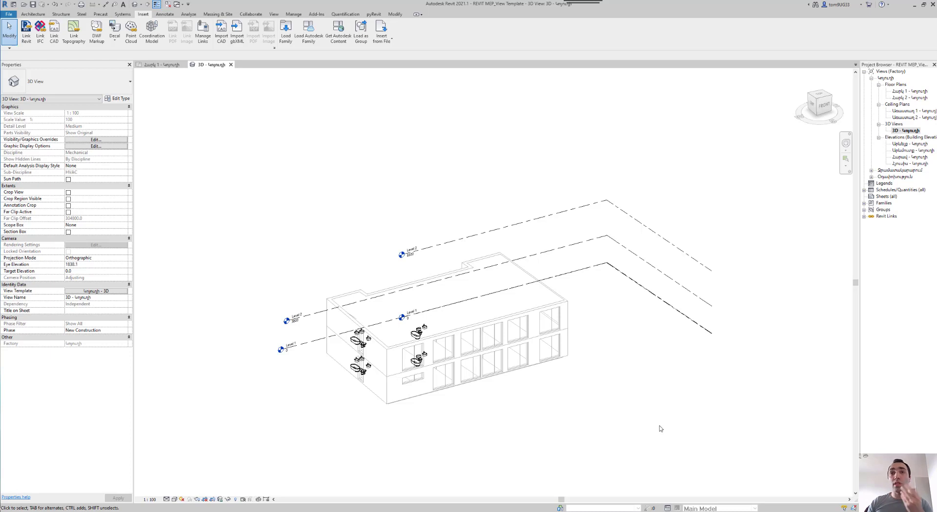
Step: In the Արևելք - Կոյուղի elevation, raise the project's Level 2 from 8300 to 15500
left_click(903, 150)
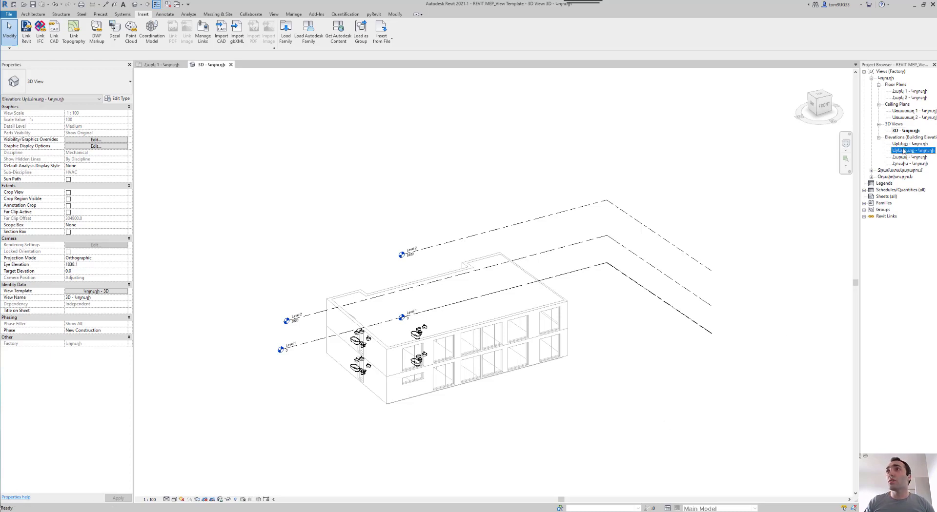
double_click(903, 144)
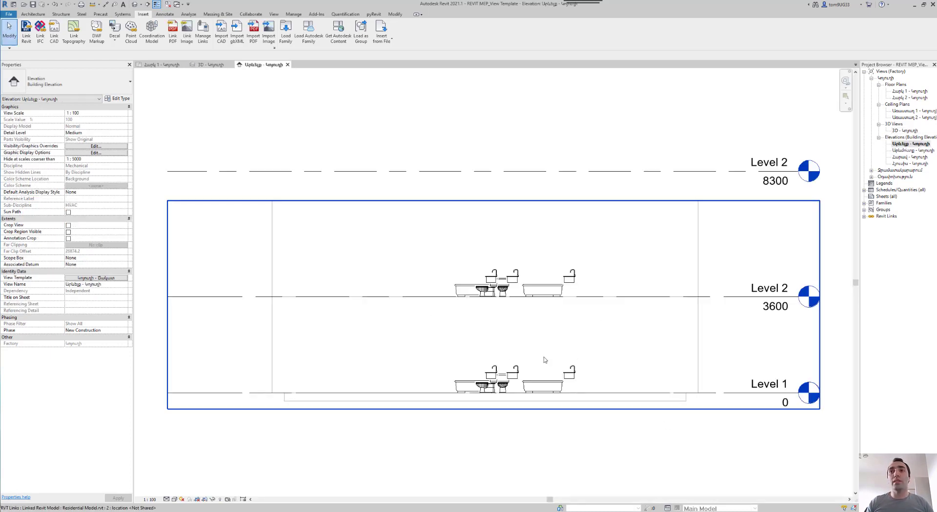
scroll(545, 361, "down", 2)
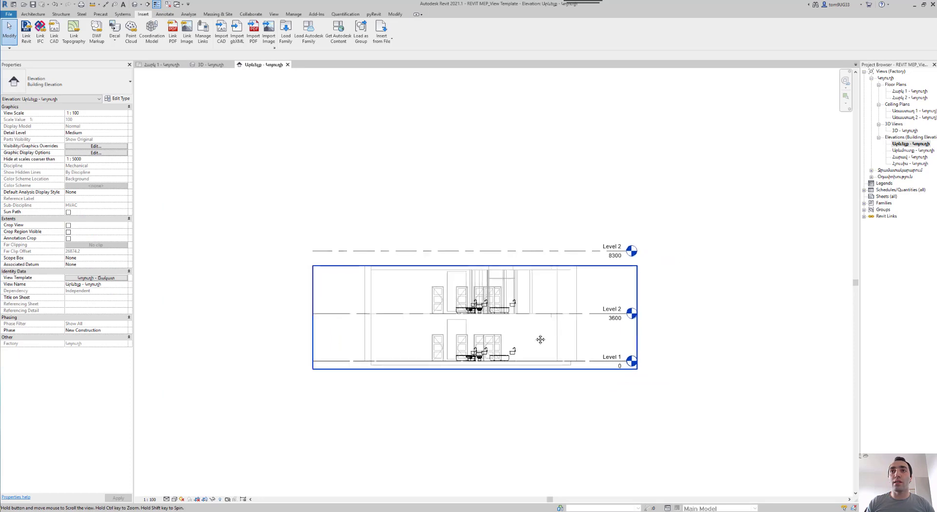
left_click(573, 249)
left_click_drag(531, 250, 531, 152)
left_click(479, 198)
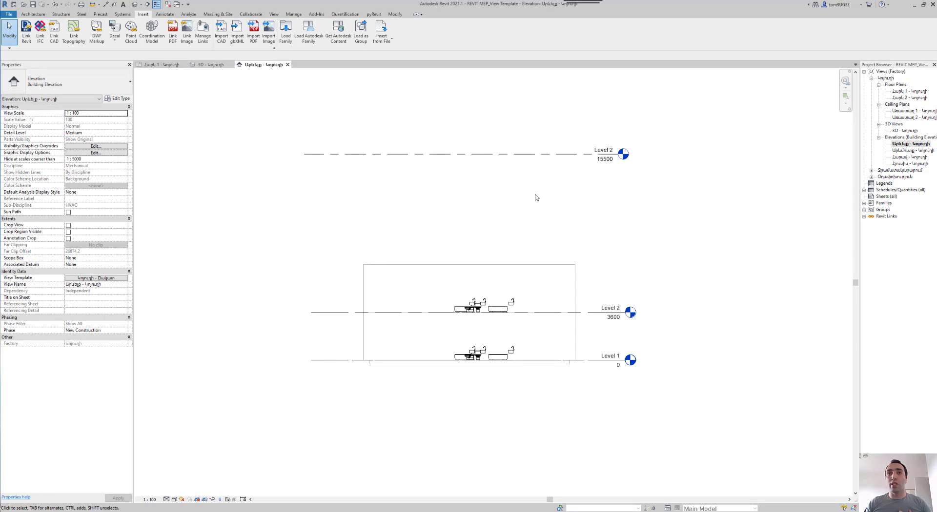
Step: Compare against the linked model's Level 2 at 3600 and pan to show all levels
left_click(341, 315)
left_click(341, 313)
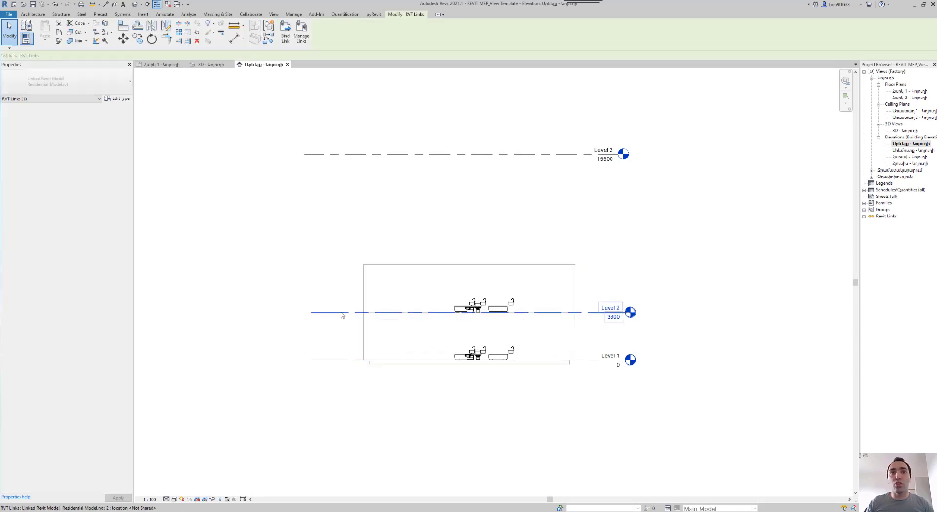
left_click(651, 308)
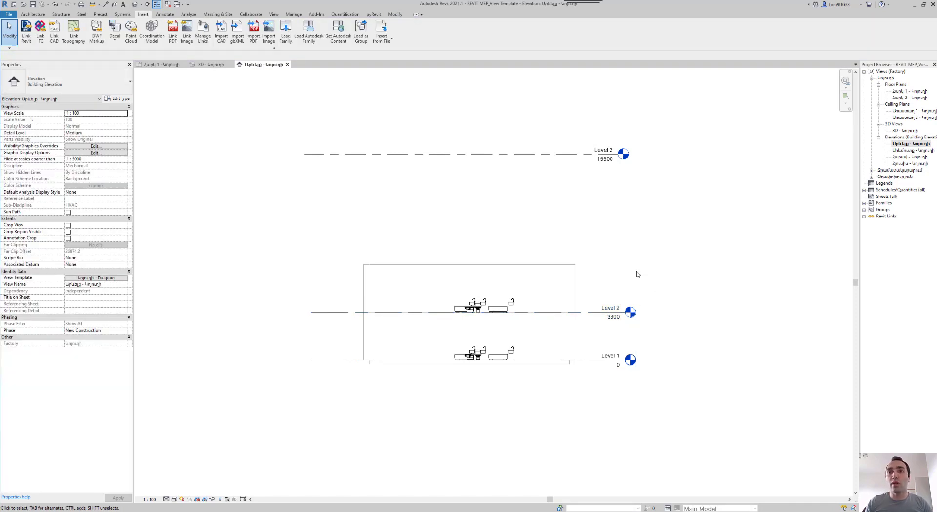
middle_click_drag(650, 246, 632, 277)
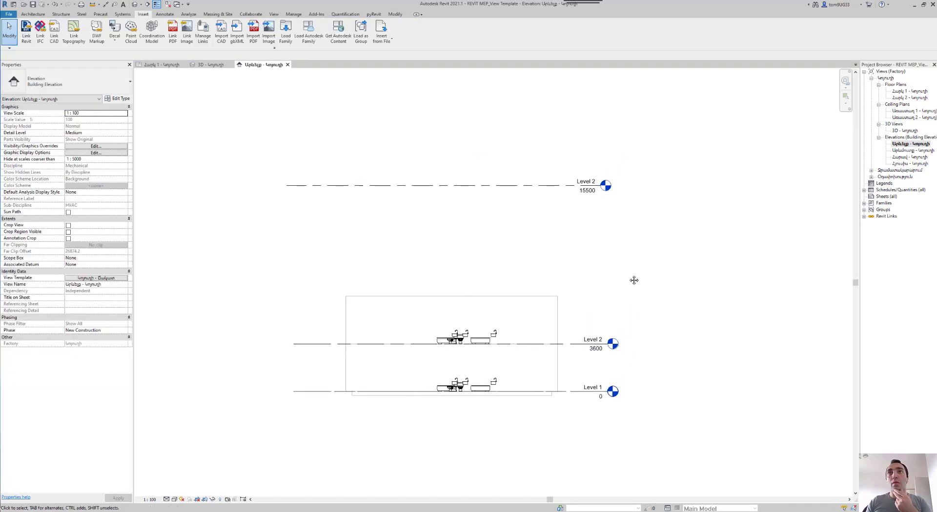
Step: Rename the host levels to Level 2 - MEP and Level 1 - MEP
left_click(585, 182)
left_click(586, 181)
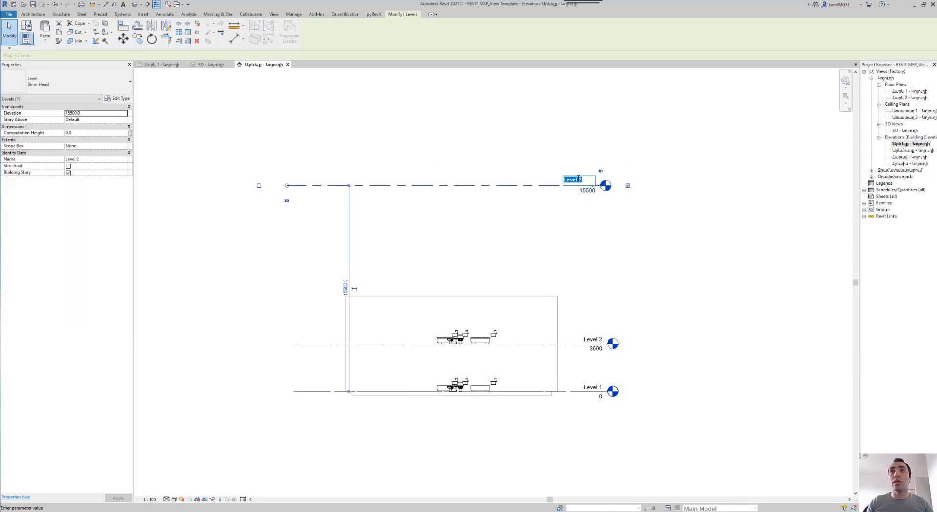
left_click(588, 181)
type("MEP")
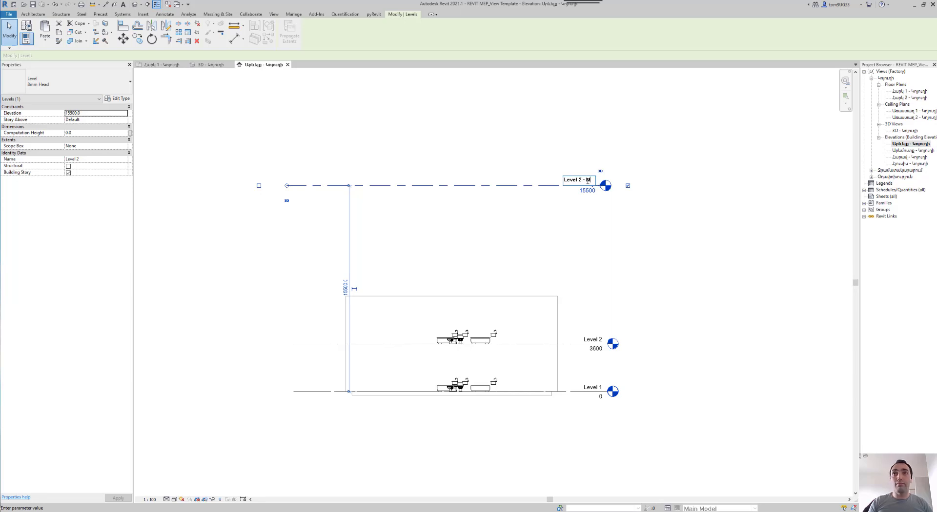
key("Return")
left_click(712, 318)
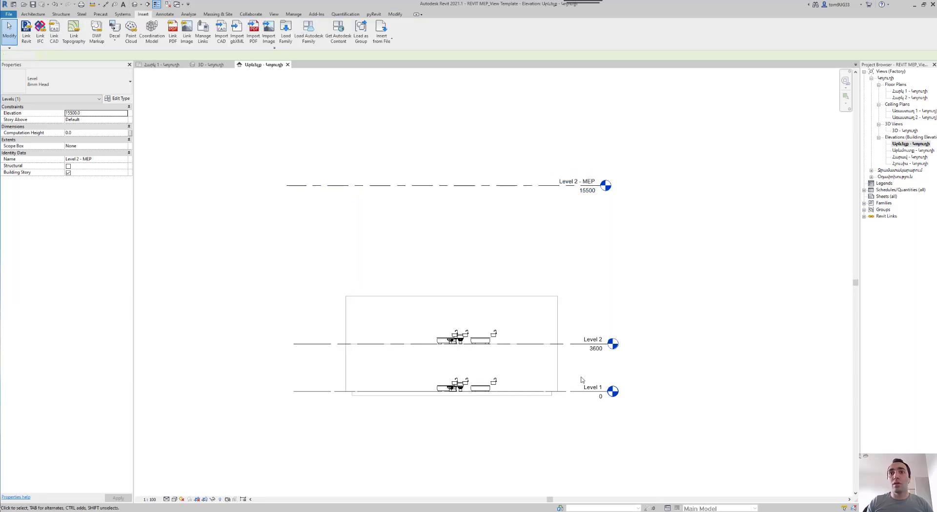
double_click(585, 386)
left_click(591, 386)
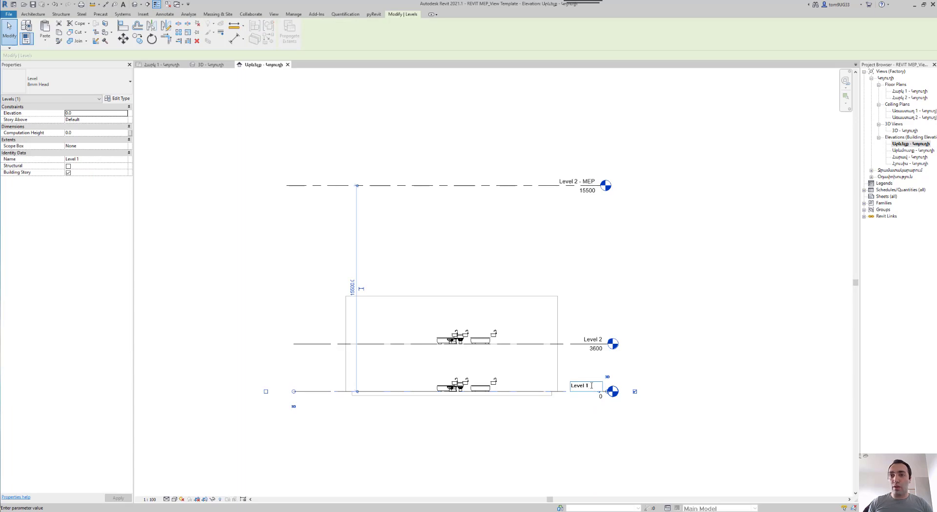
type("- MEP")
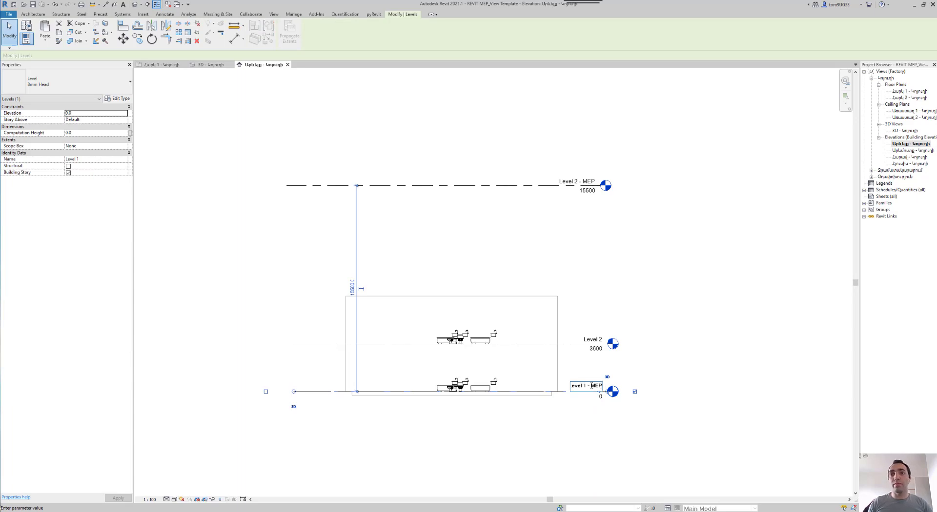
key("Escape")
key("Escape")
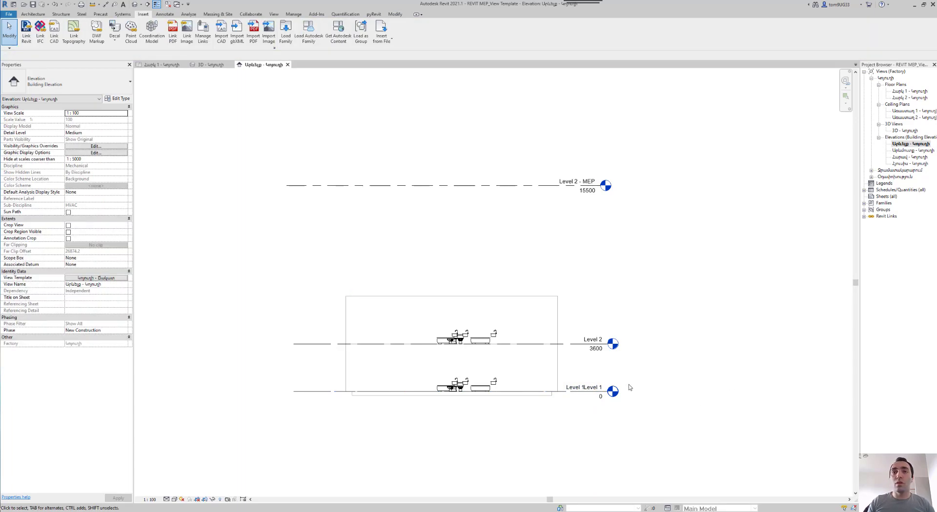
Step: Extend Level 1 - MEP right, move Level 2 - MEP down to 3600, and align its end
left_click(575, 392)
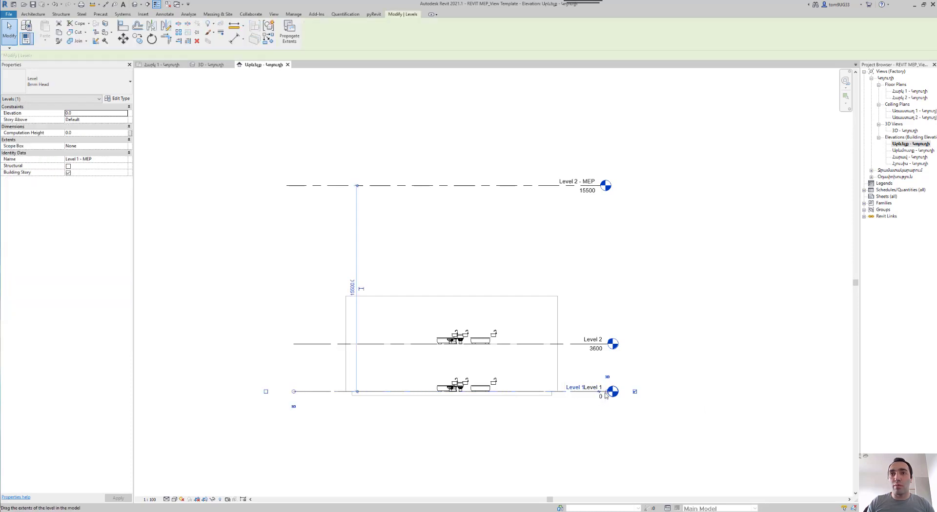
left_click_drag(605, 396, 724, 392)
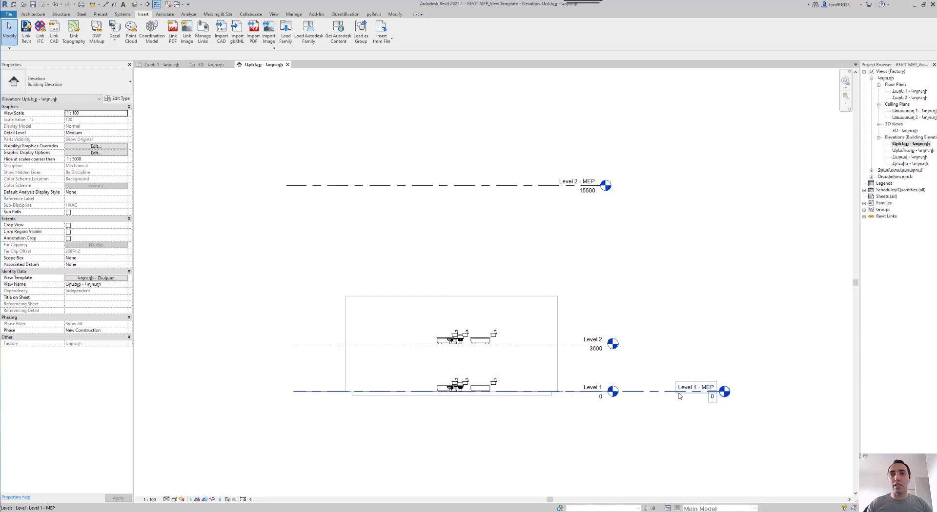
left_click(476, 186)
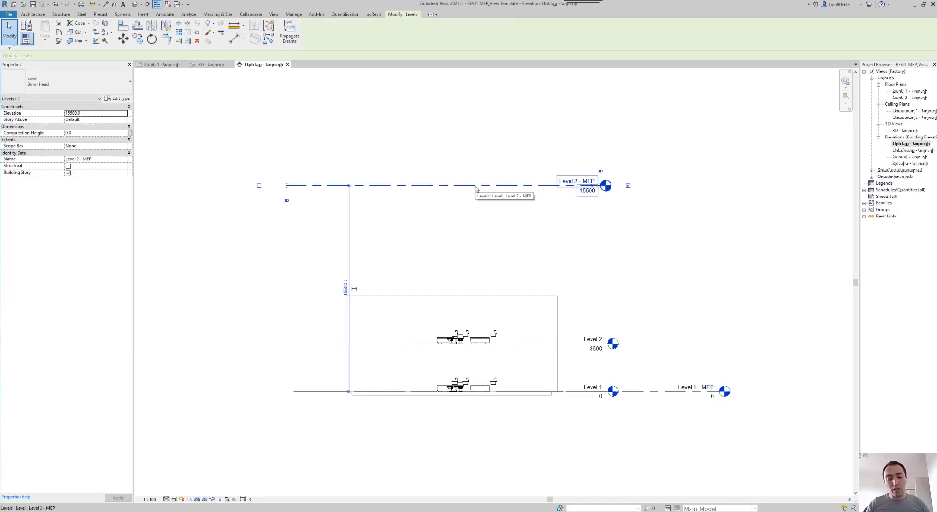
key("m")
key("v")
left_click(348, 186)
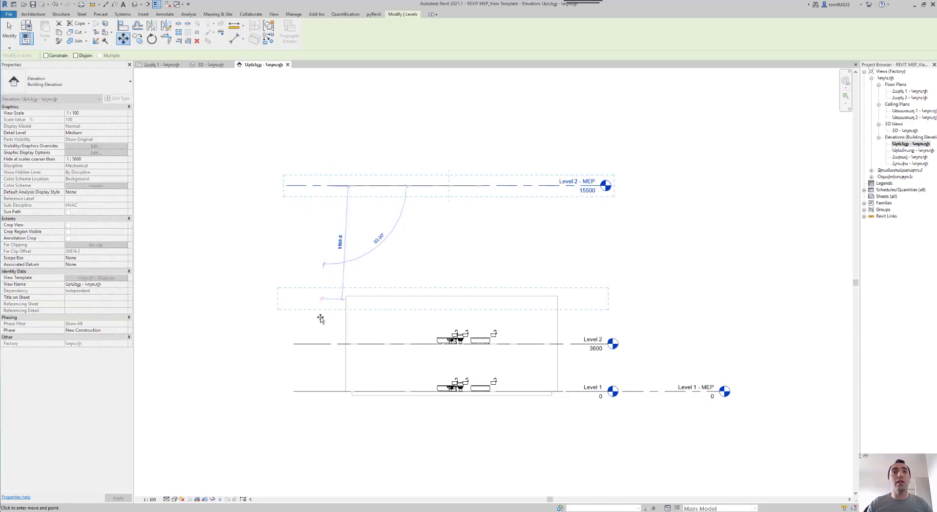
left_click(326, 344)
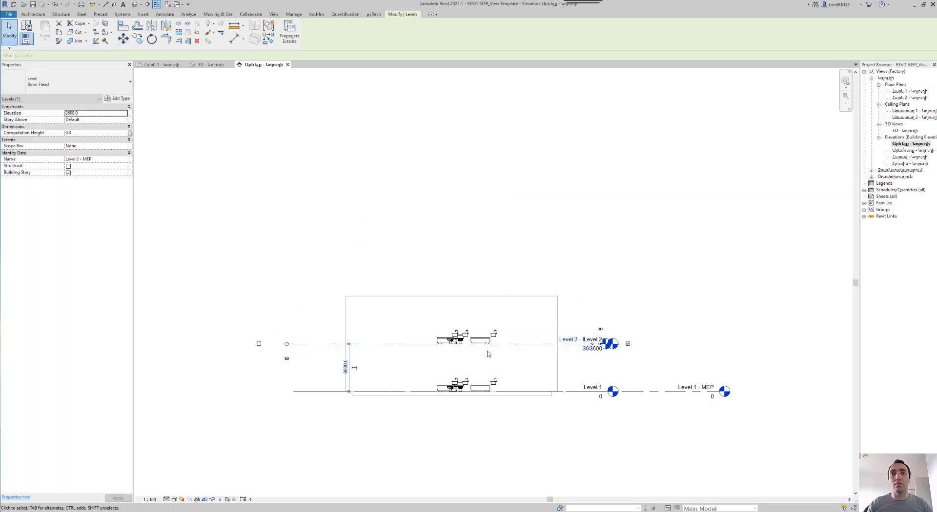
left_click(592, 360)
left_click(603, 344)
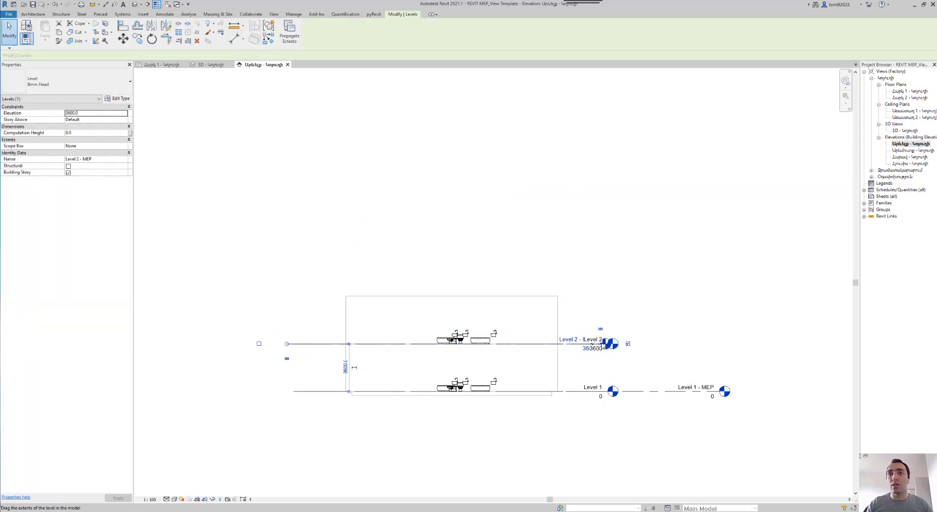
left_click_drag(603, 344, 724, 344)
left_click(702, 302)
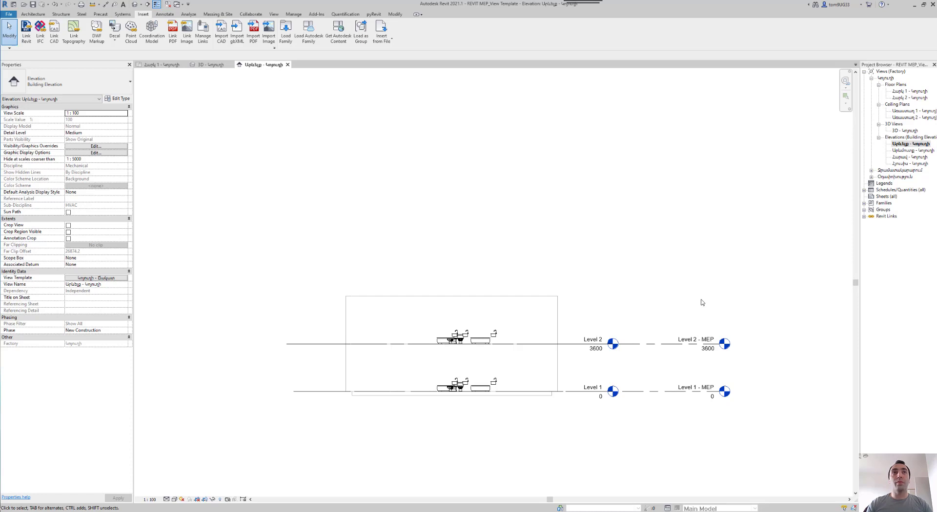
Step: Choose Copy/Monitor > Select Link on the Collaborate tab
left_click(251, 14)
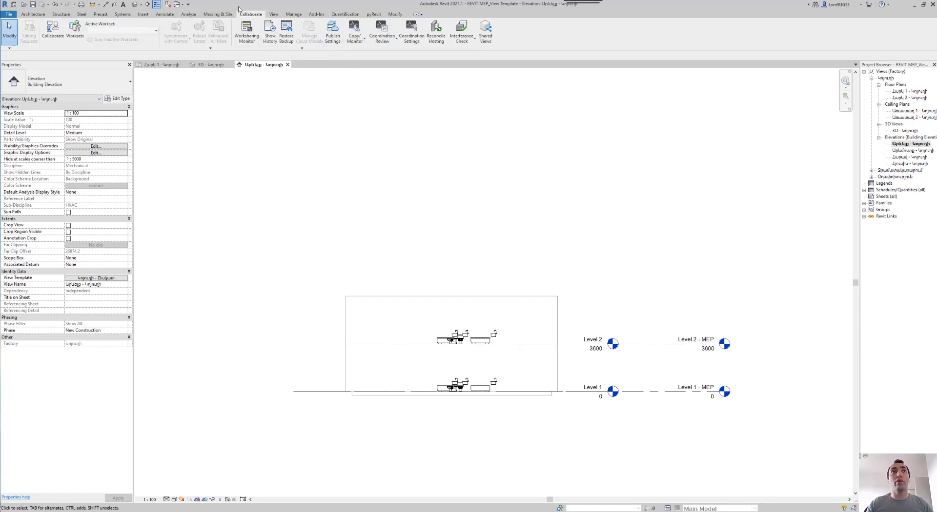
left_click(355, 36)
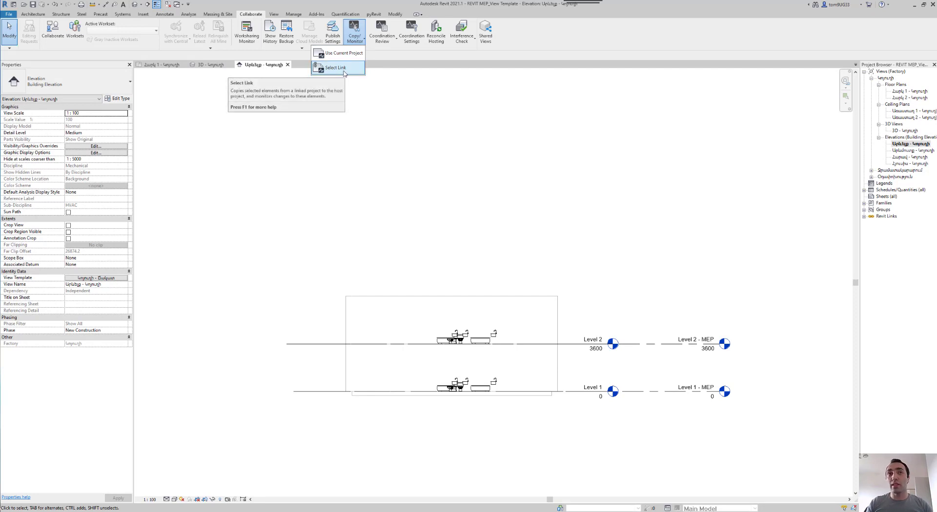
left_click(344, 72)
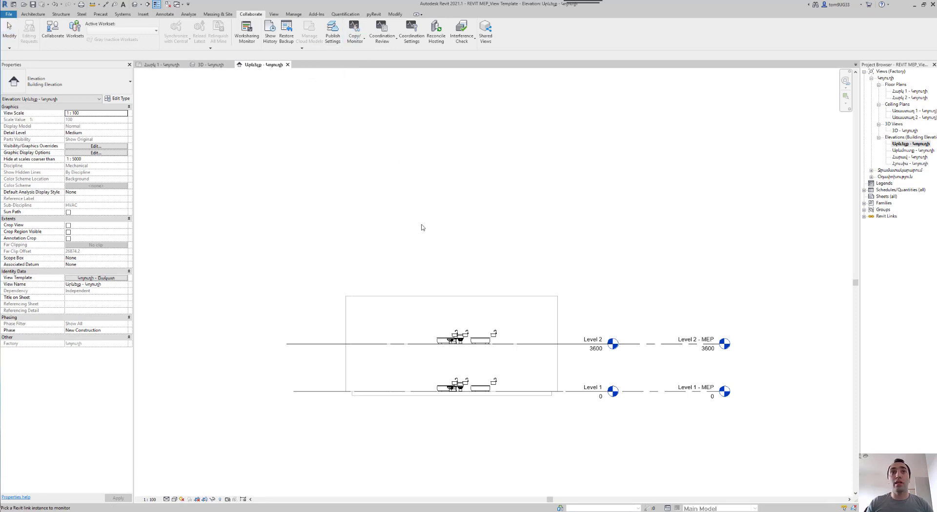
Step: Pick the linked Residential Model to monitor and bring the level heads into view
left_click(425, 302)
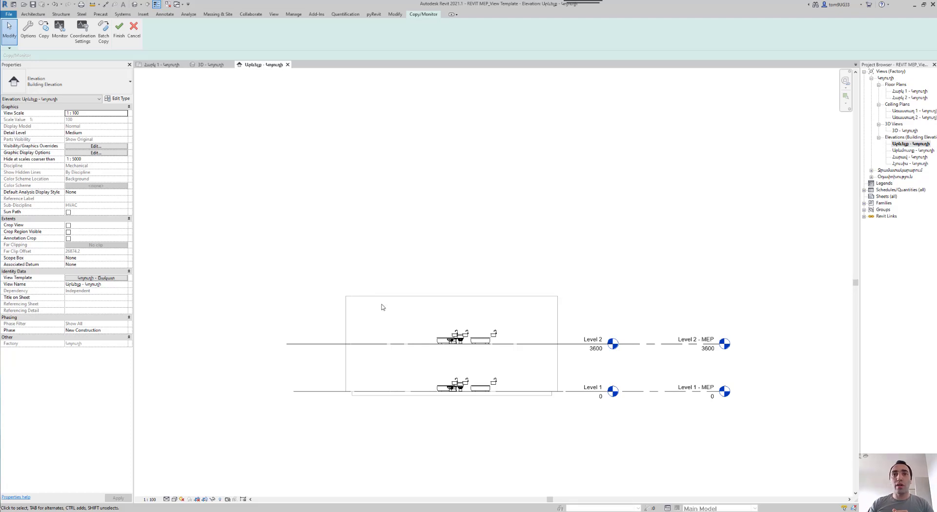
scroll(422, 334, "up", 2)
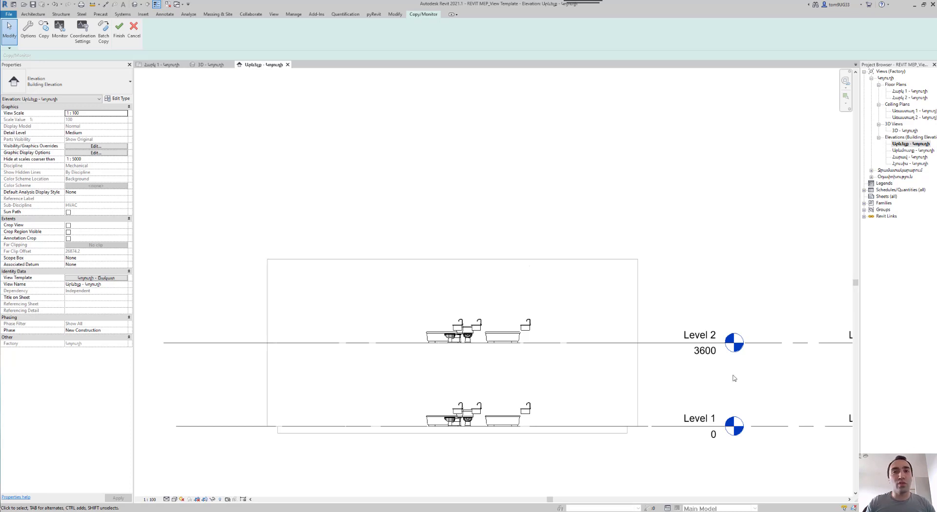
scroll(627, 335, "down", 2)
middle_click_drag(650, 360, 610, 349)
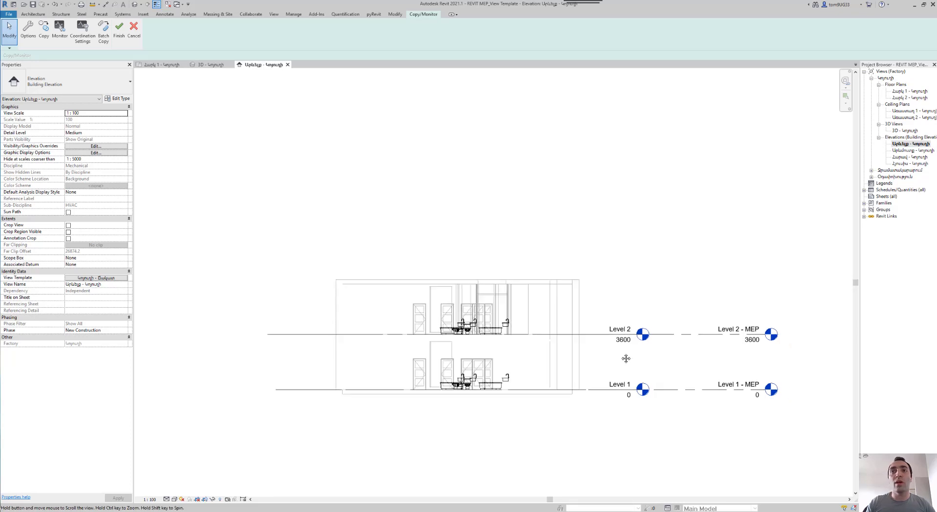
Step: Use Monitor to pair host Level 2 - MEP with the linked Level 2, then Finish
left_click(67, 34)
left_click(68, 34)
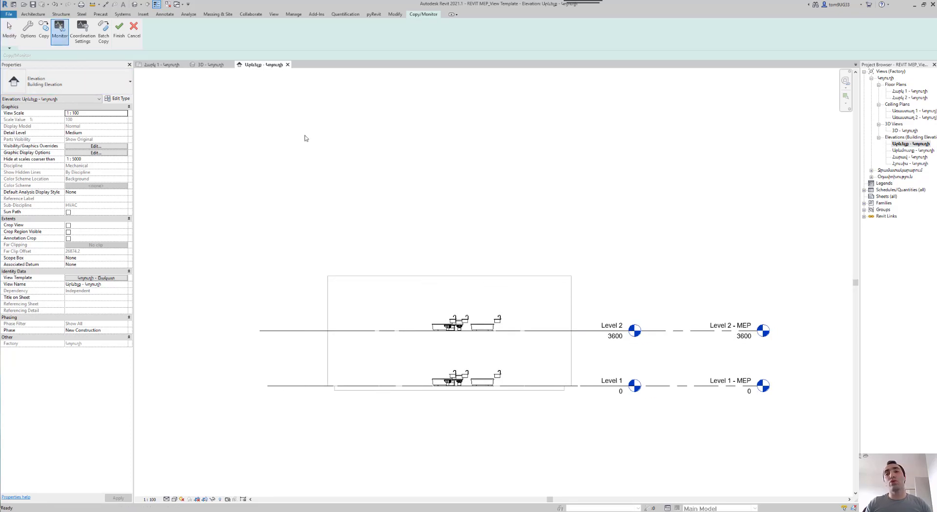
scroll(596, 222, "up", 1)
scroll(588, 215, "up", 1)
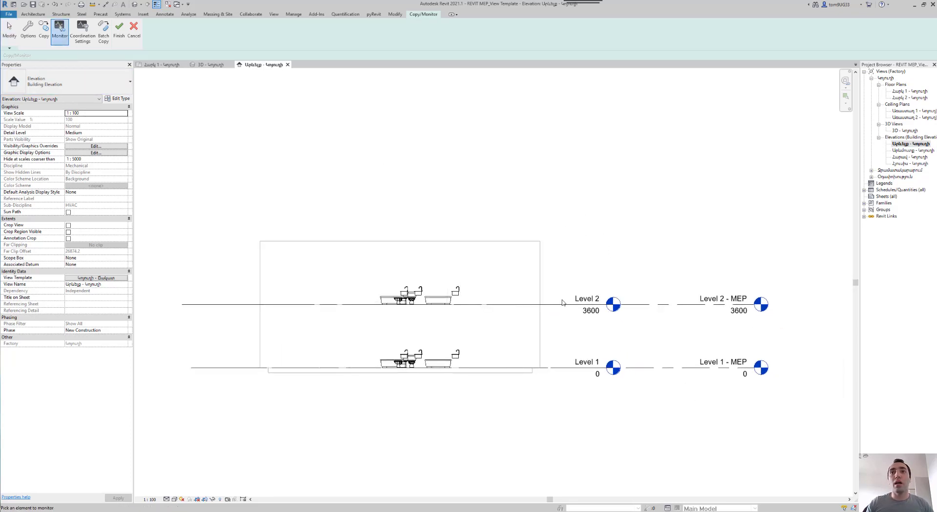
left_click(629, 308)
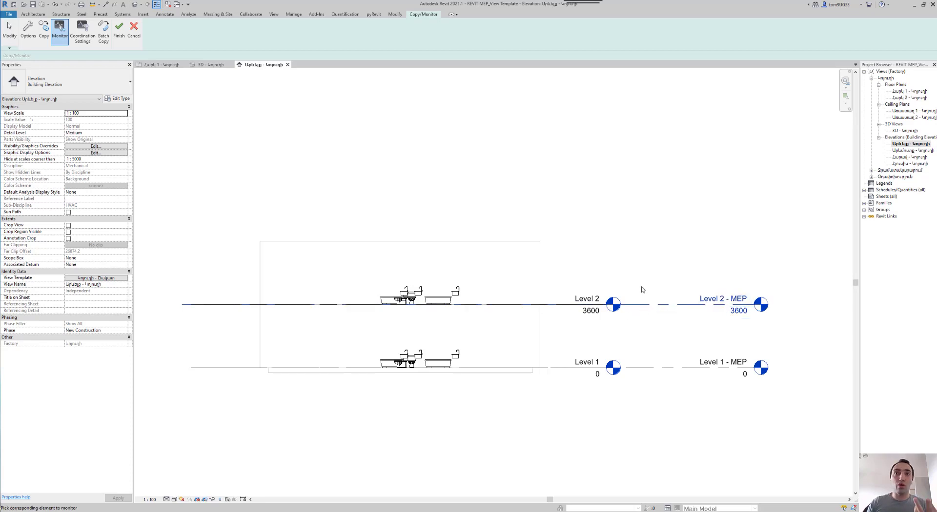
left_click(552, 307)
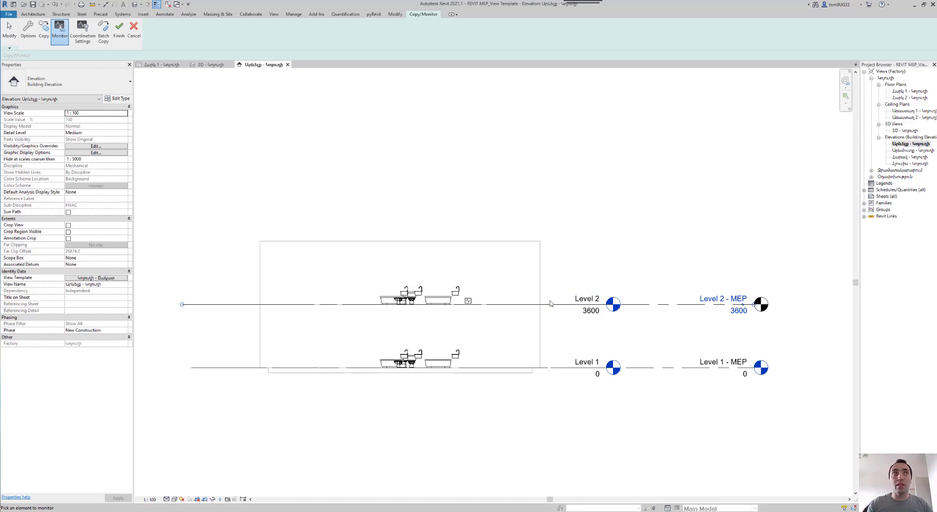
scroll(497, 300, "up", 3)
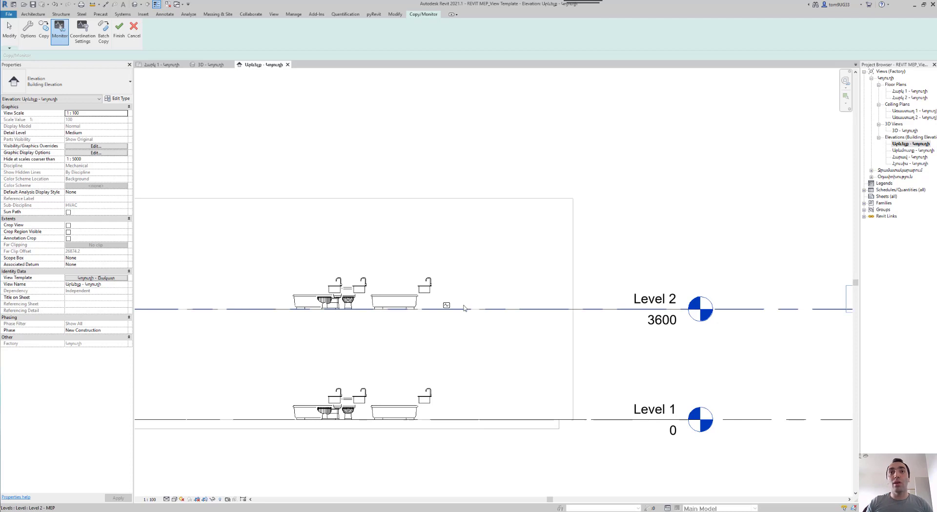
scroll(454, 305, "down", 2)
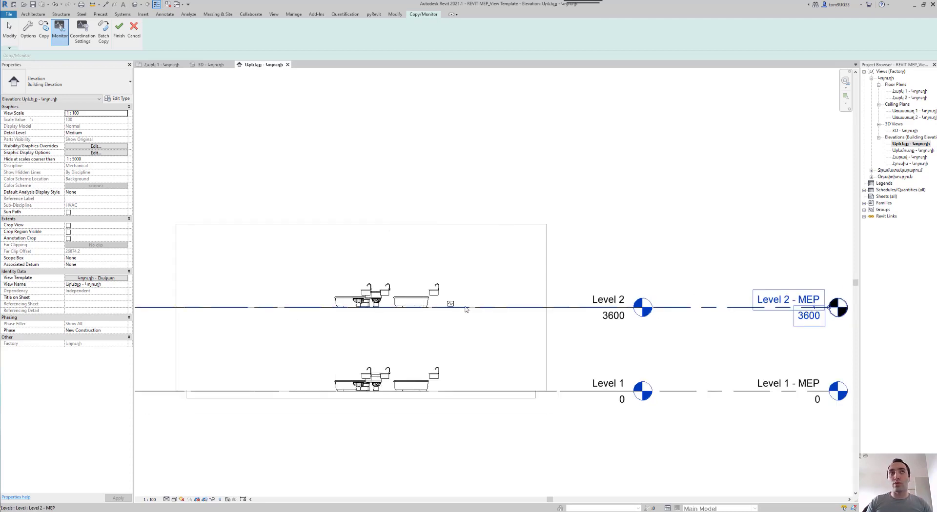
left_click(119, 29)
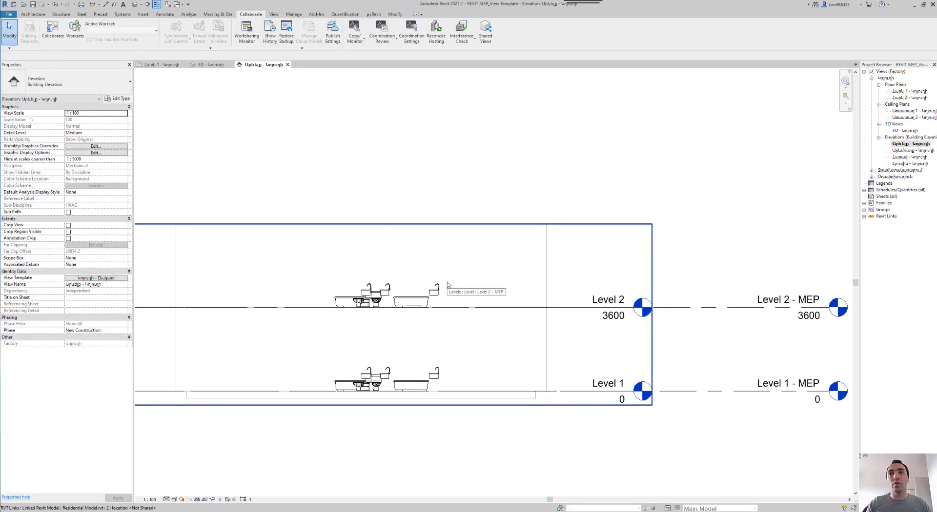
Step: Drag the linked residential model upward so its Level 1 sits above Level 2 - MEP
left_click(704, 307)
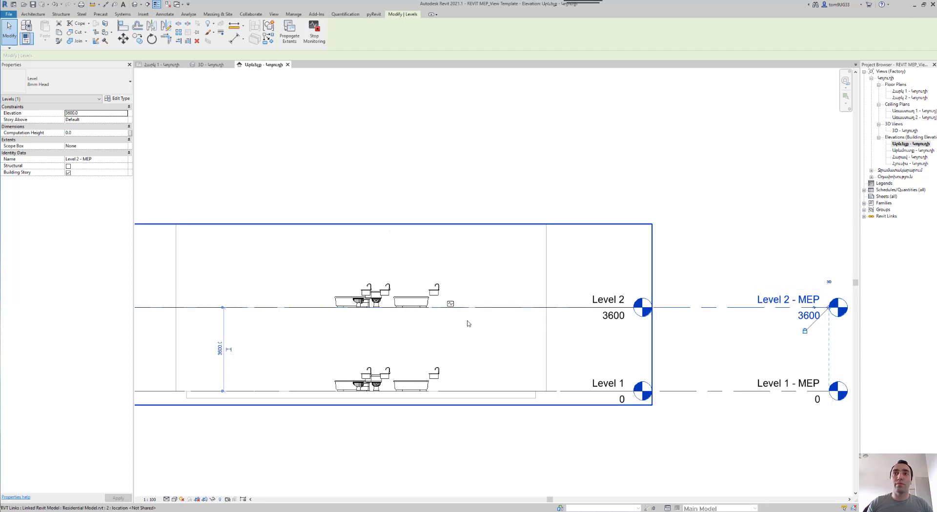
scroll(483, 323, "down", 1)
scroll(574, 328, "down", 1)
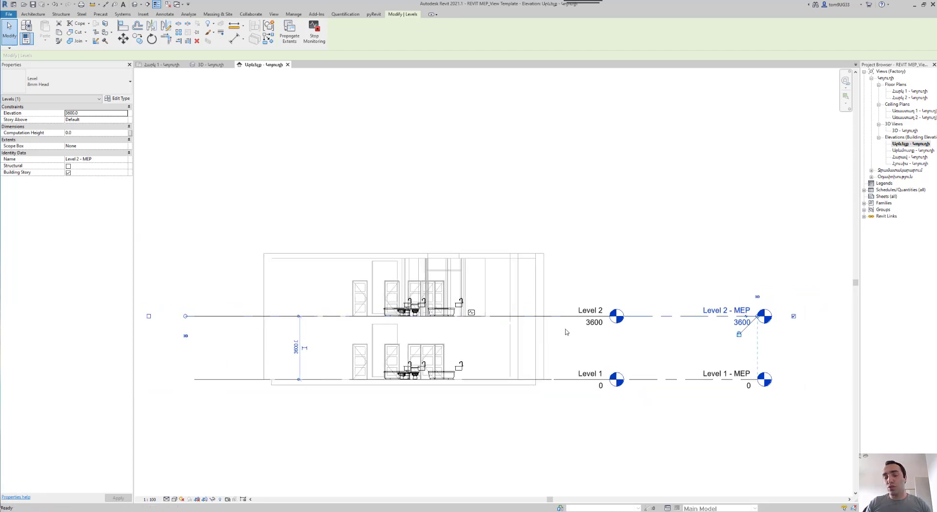
left_click(568, 344)
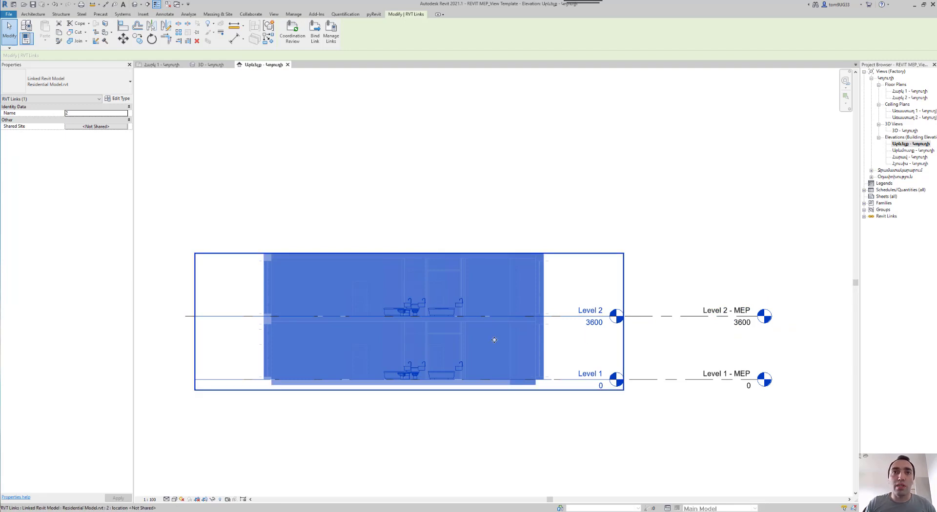
left_click_drag(493, 353, 493, 276)
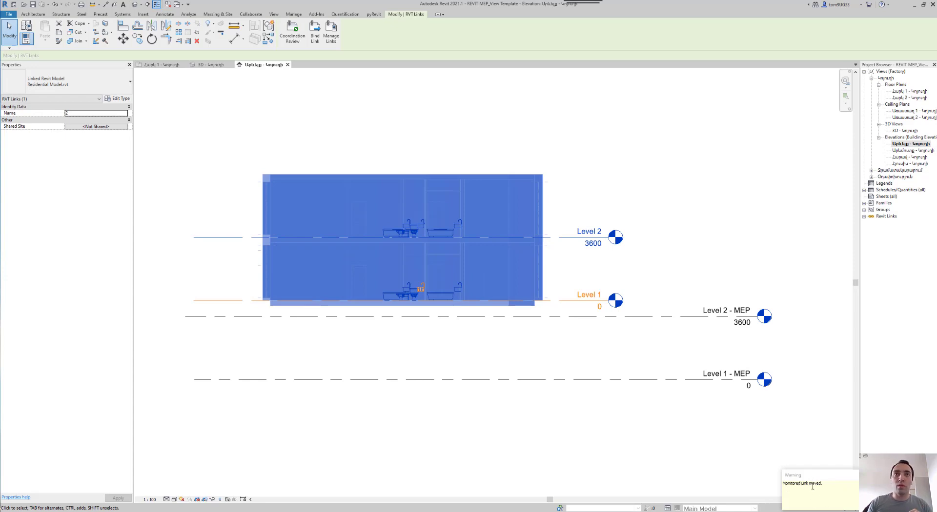
left_click(572, 399)
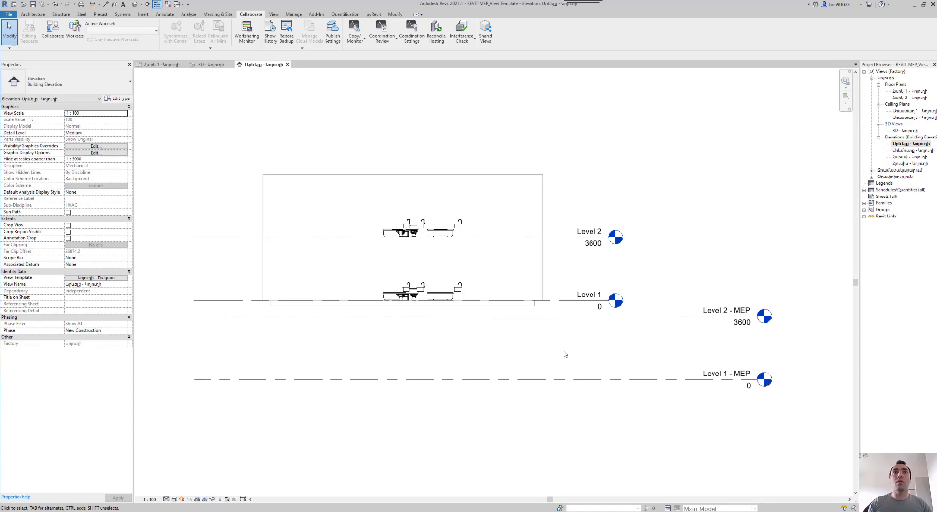
Step: Open Coordination Review against the linked residential model
left_click(381, 43)
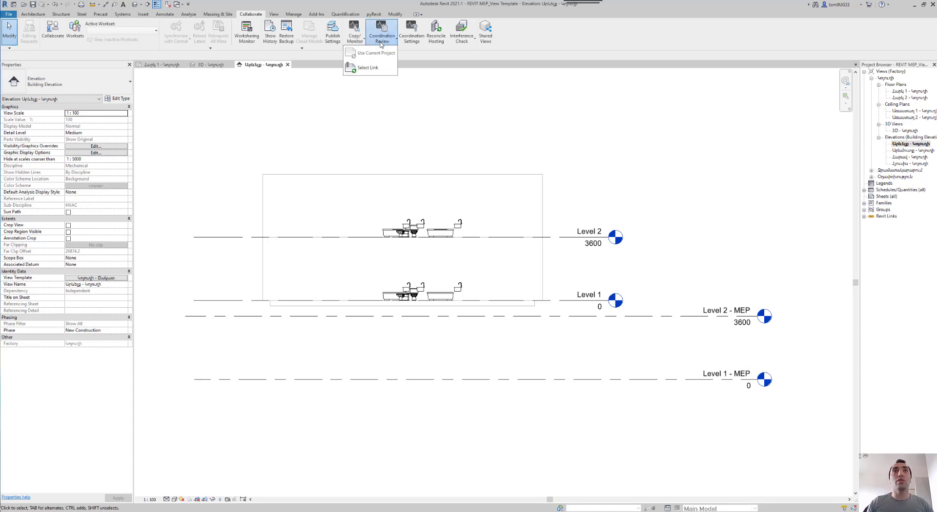
left_click(384, 67)
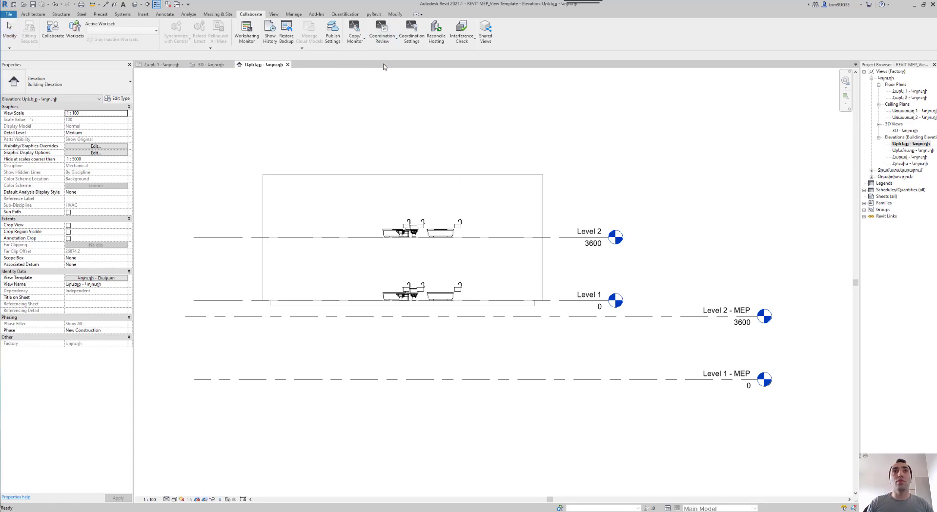
left_click(411, 210)
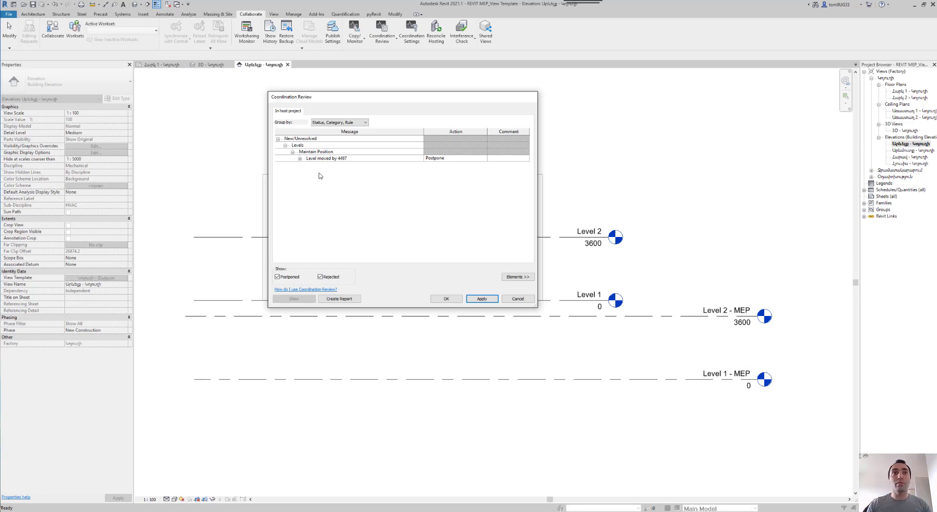
Step: Expand 'Level moved by 4497' and show Level 2 - MEP and linked Level 2 in the view
left_click(299, 159)
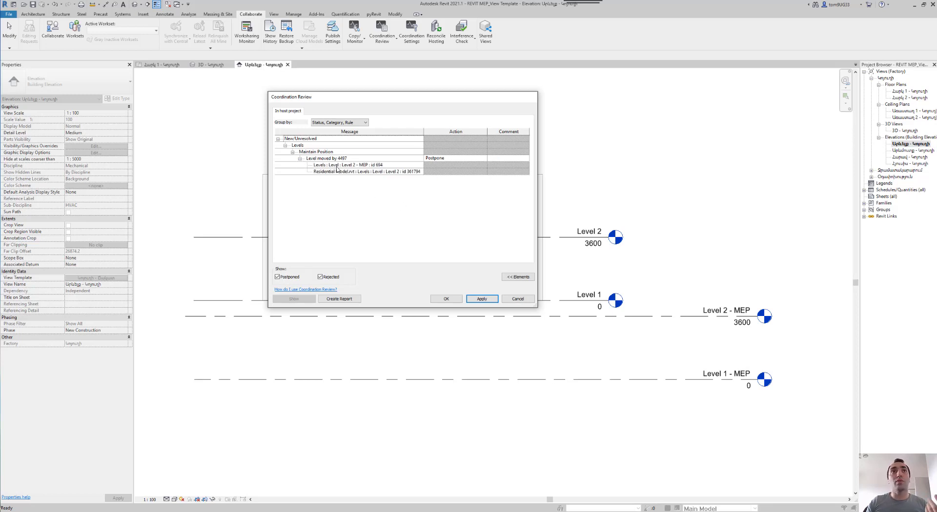
left_click(336, 165)
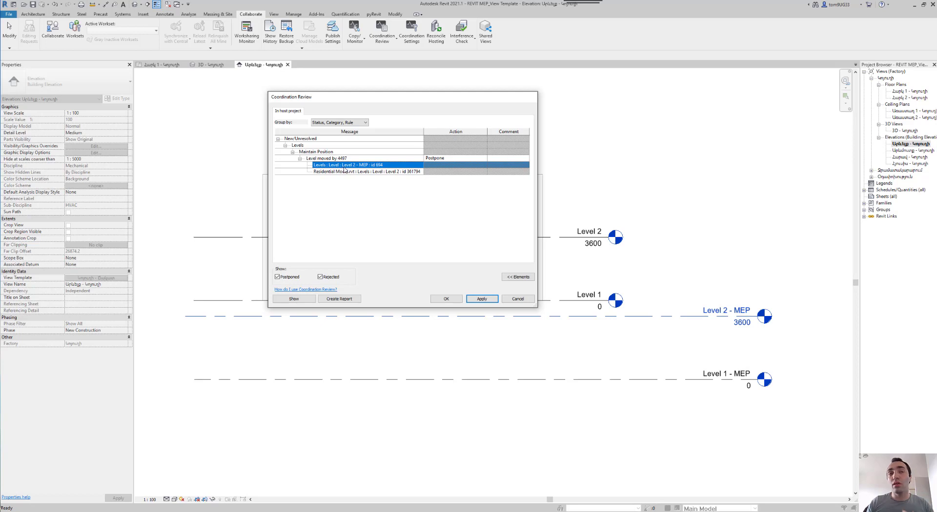
left_click(360, 173)
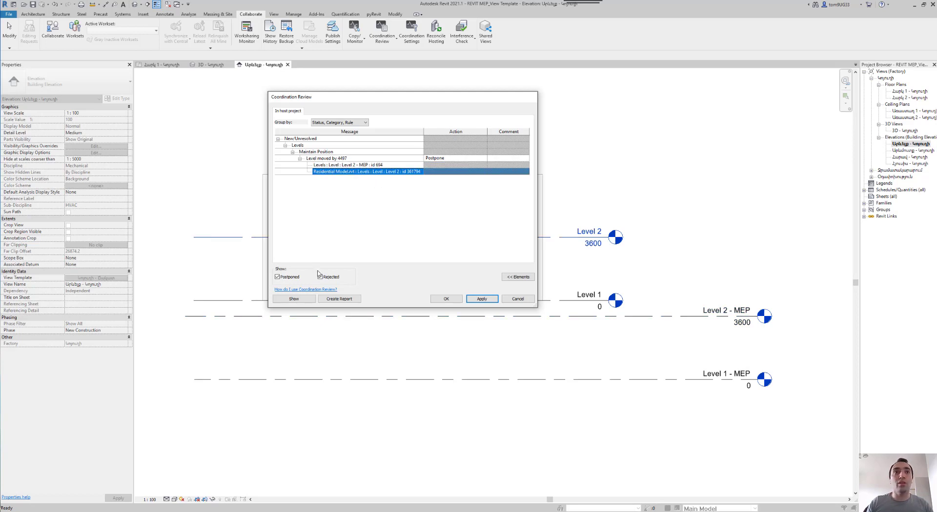
left_click(293, 299)
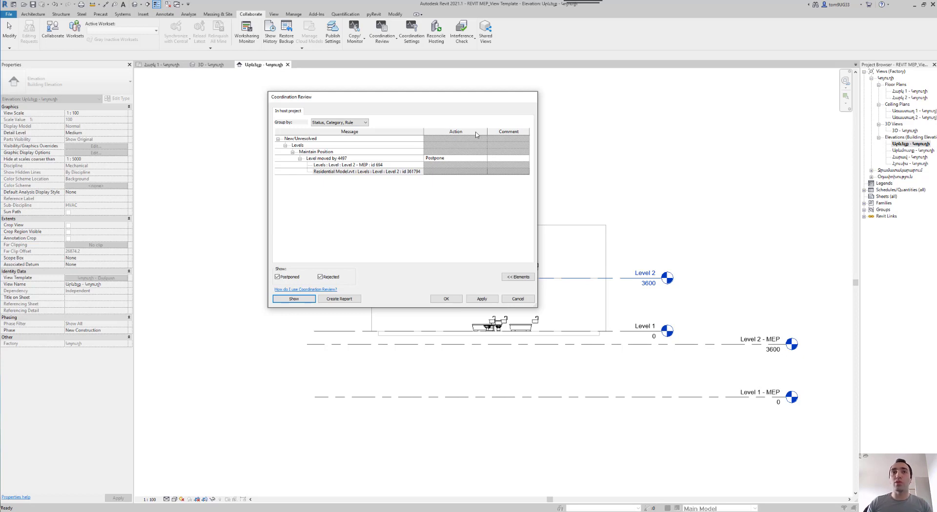
left_click(485, 160)
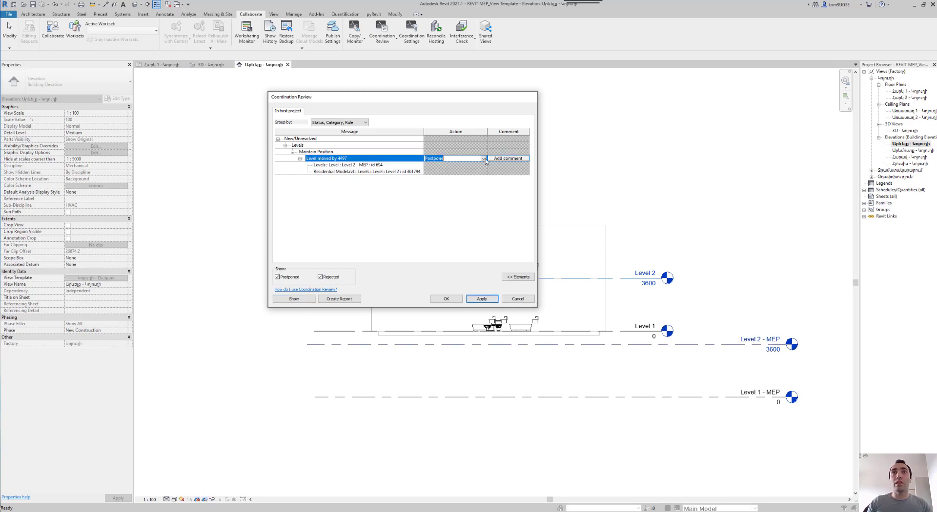
Step: Resolve 'Level moved by 4497' with Move Level 'Level 2 - MEP', moving it to 8097
left_click(484, 160)
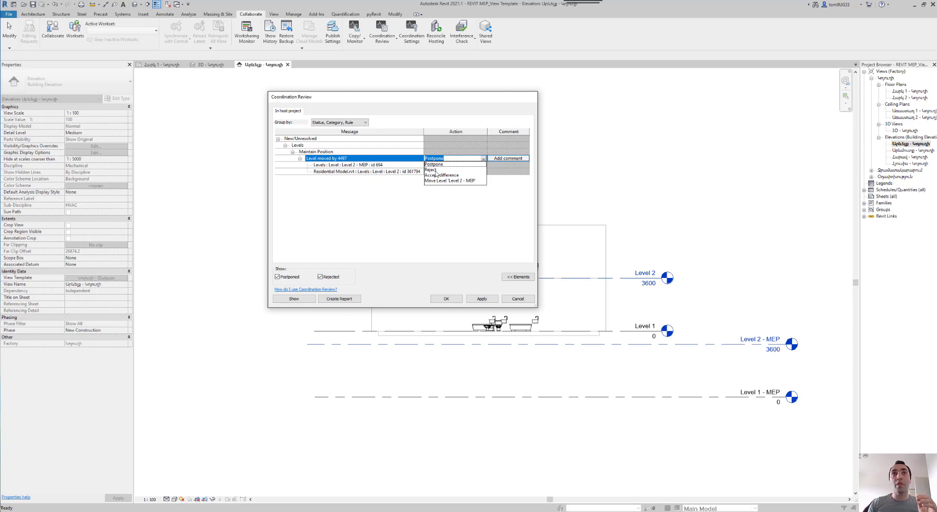
left_click(449, 181)
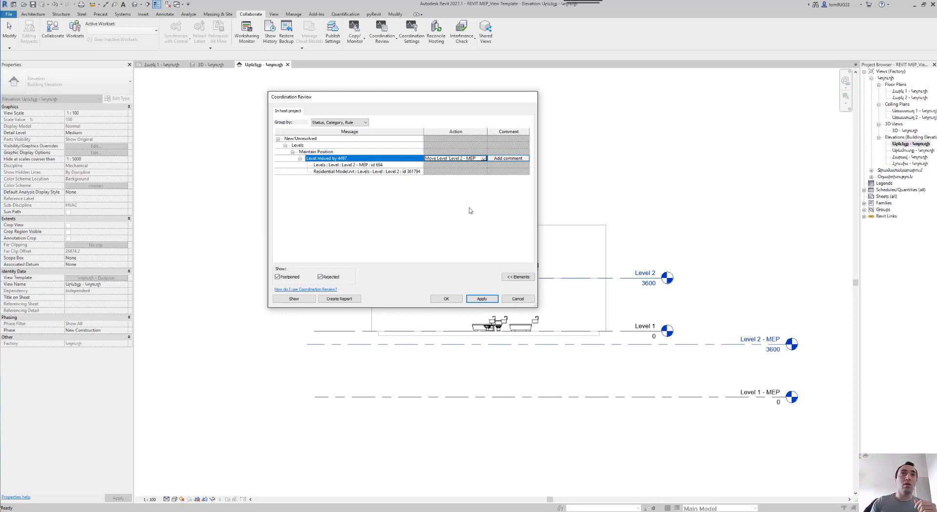
left_click(488, 299)
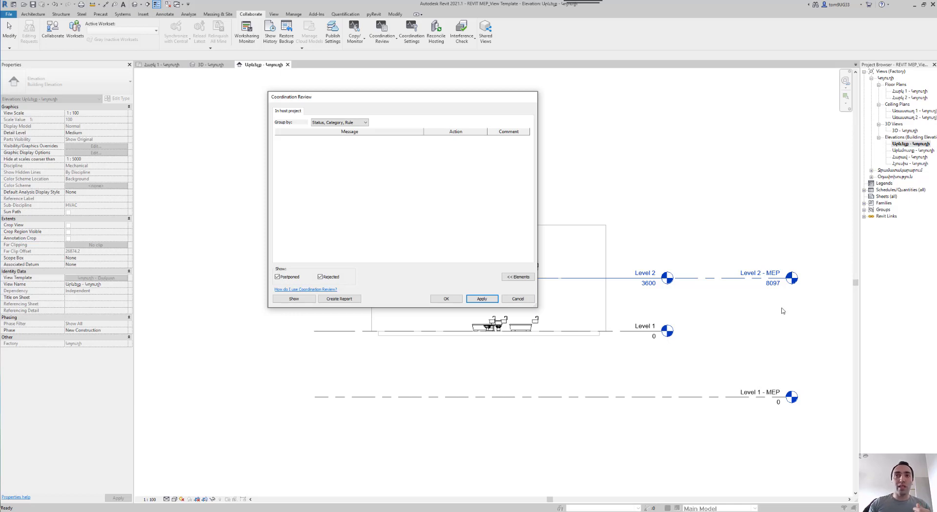
left_click(445, 299)
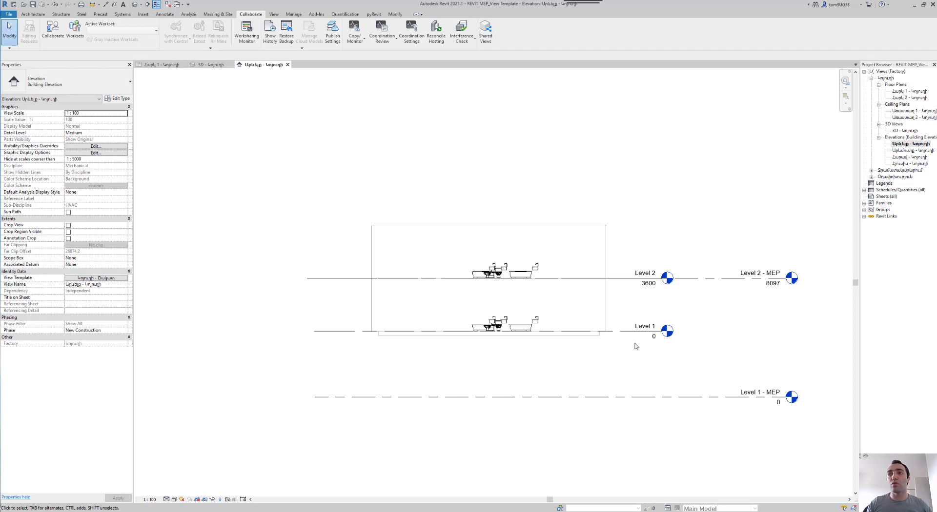
Step: Drag Level 1 - MEP up onto the linked Level 1 at 4497
middle_click_drag(662, 370, 640, 367)
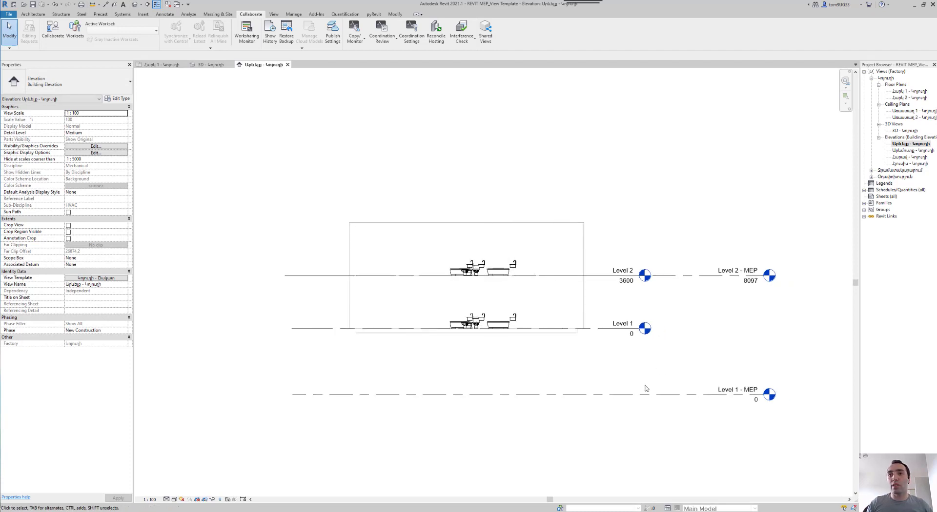
left_click(614, 398)
mouse_move(614, 398)
left_mouse_down()
mouse_move(602, 400)
mouse_move(605, 327)
left_mouse_up()
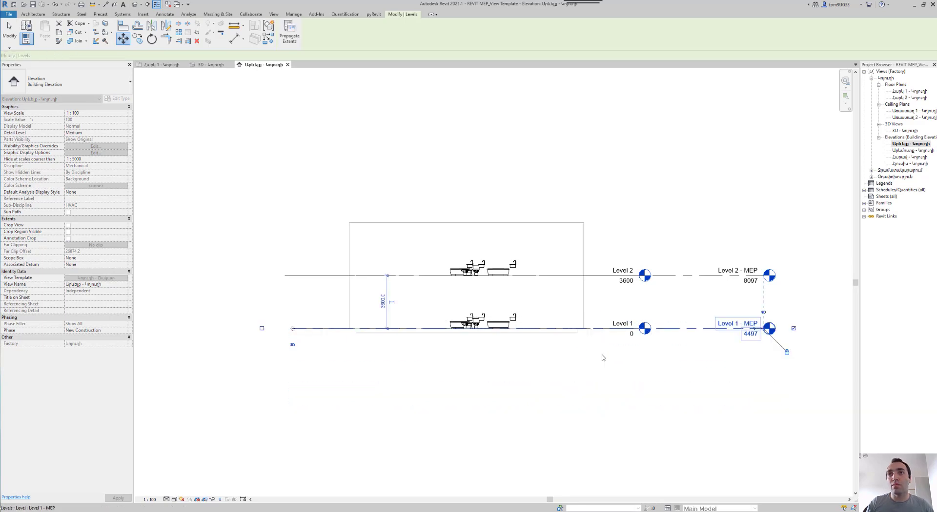
key("Escape")
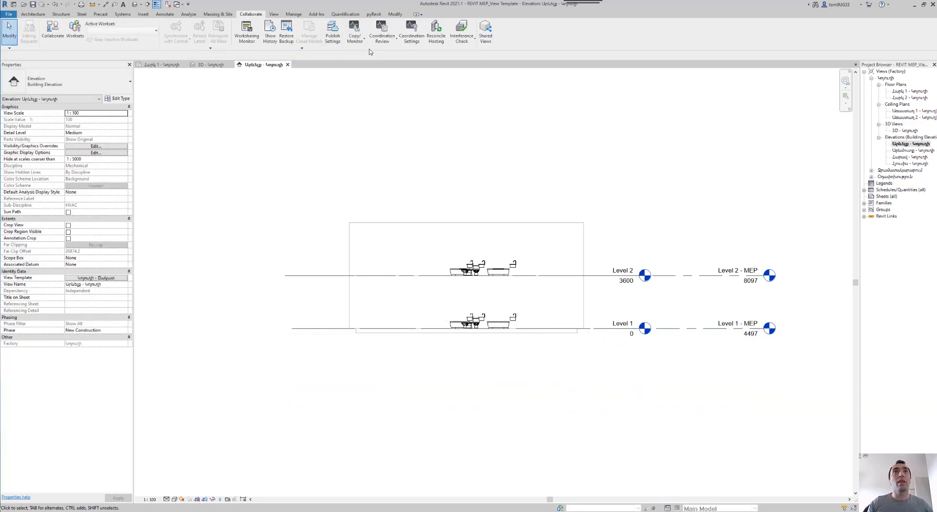
Step: Copy/Monitor the residential link, monitoring both MEP levels against the linked levels
left_click(355, 32)
left_click(337, 69)
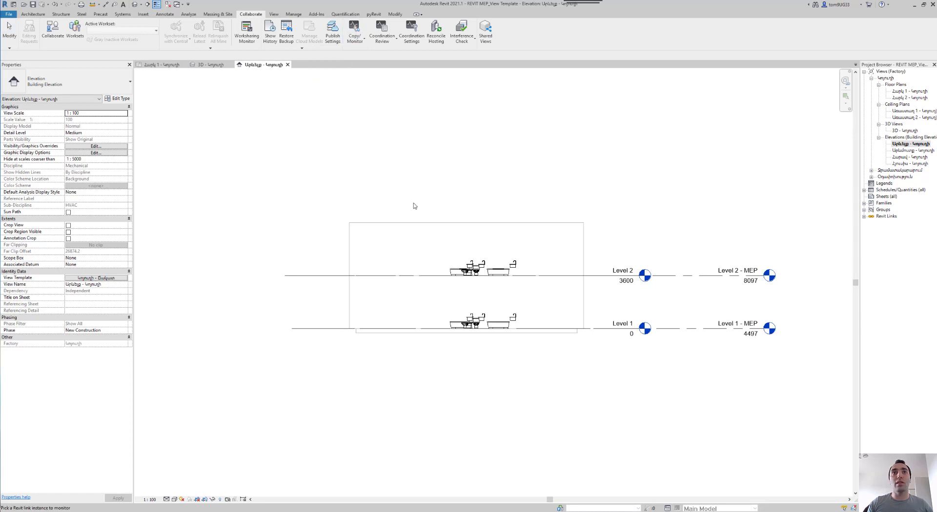
left_click(412, 258)
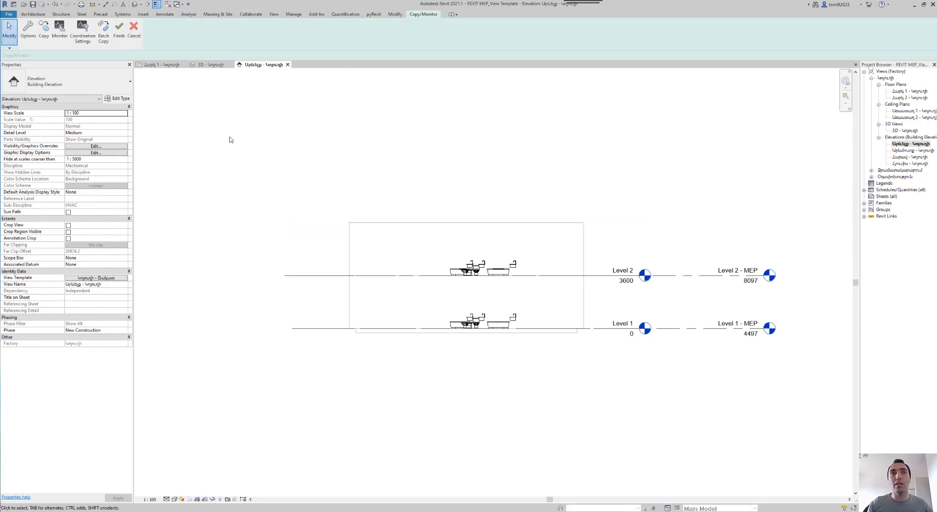
left_click(59, 29)
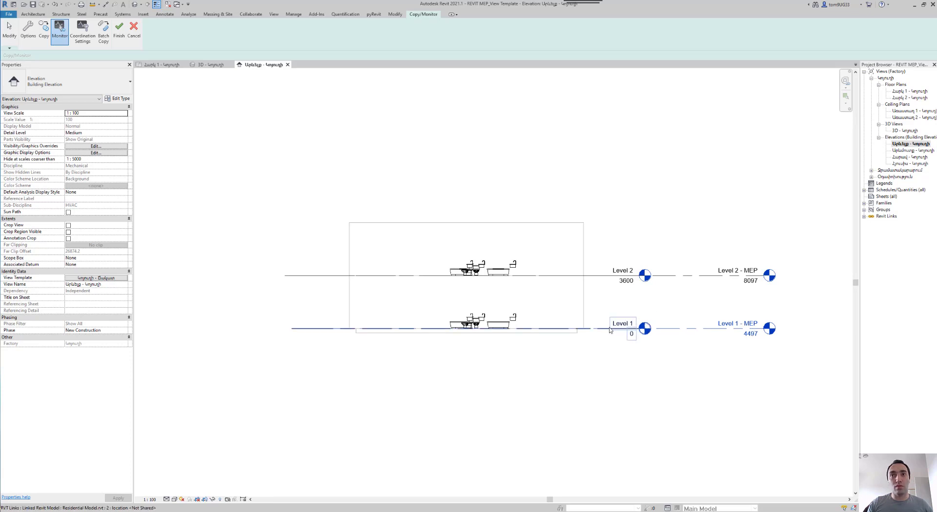
left_click(118, 33)
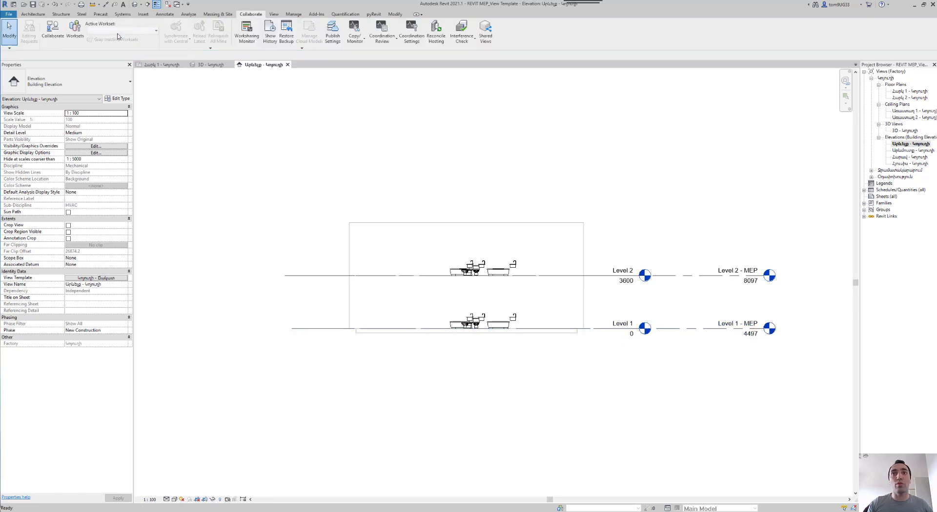
left_click(690, 276)
left_click(676, 329)
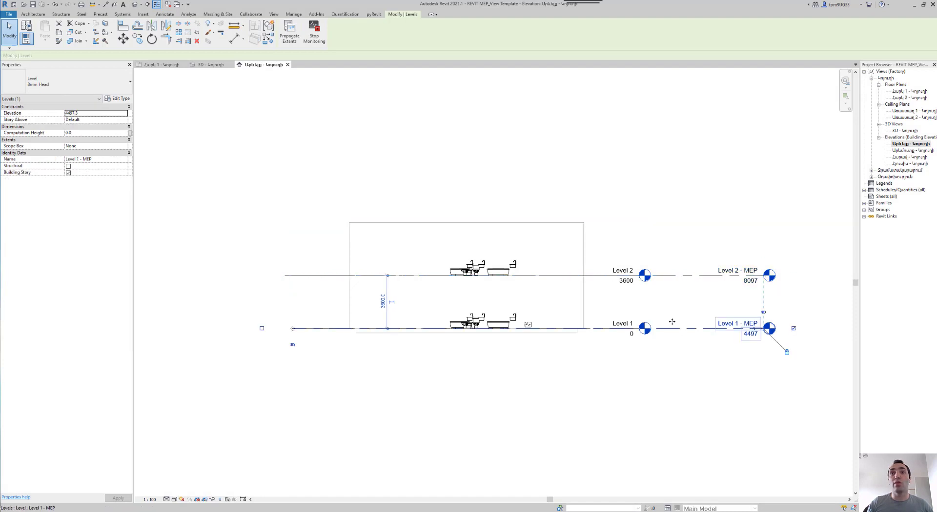
left_click(695, 377)
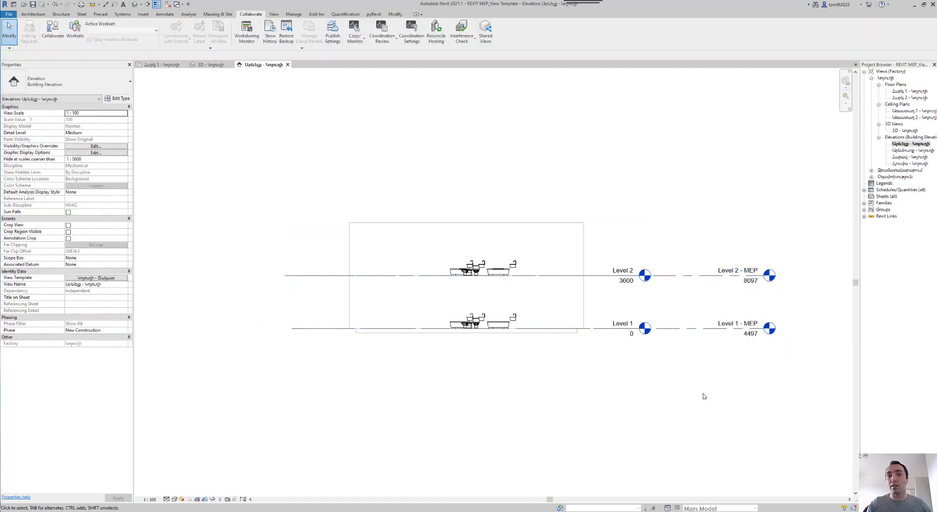
Step: Move the linked residential model down 4497 with MV so its levels drop below the MEP levels
left_click(575, 317)
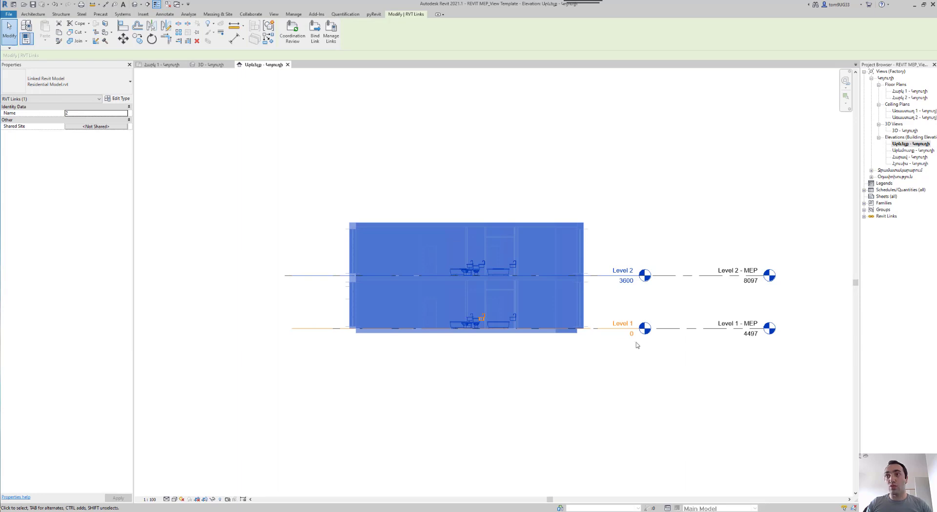
key("m")
key("v")
left_click(688, 356)
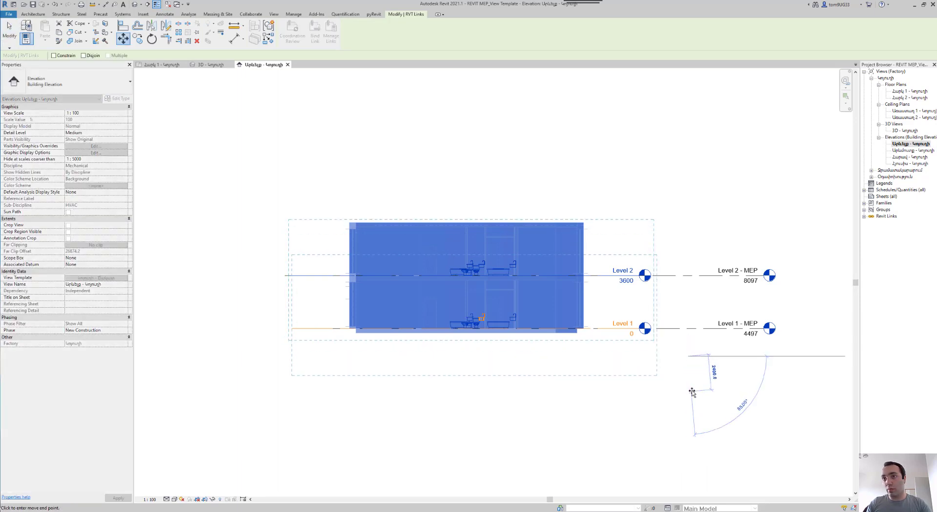
type("4497")
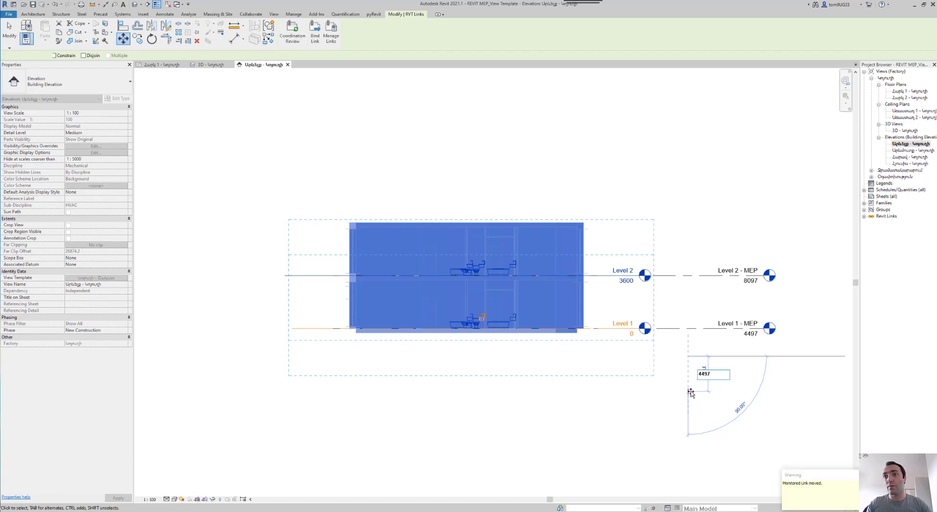
key("Return")
left_click(684, 418)
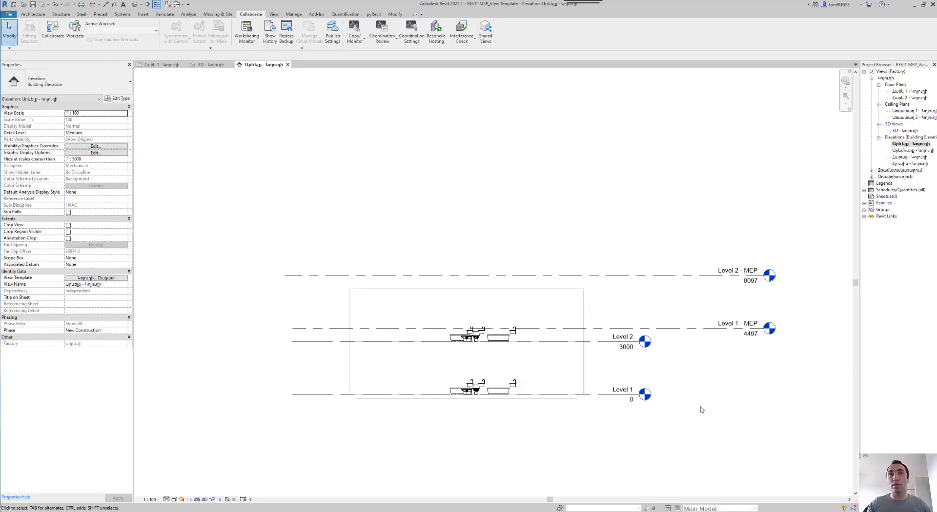
left_click(379, 27)
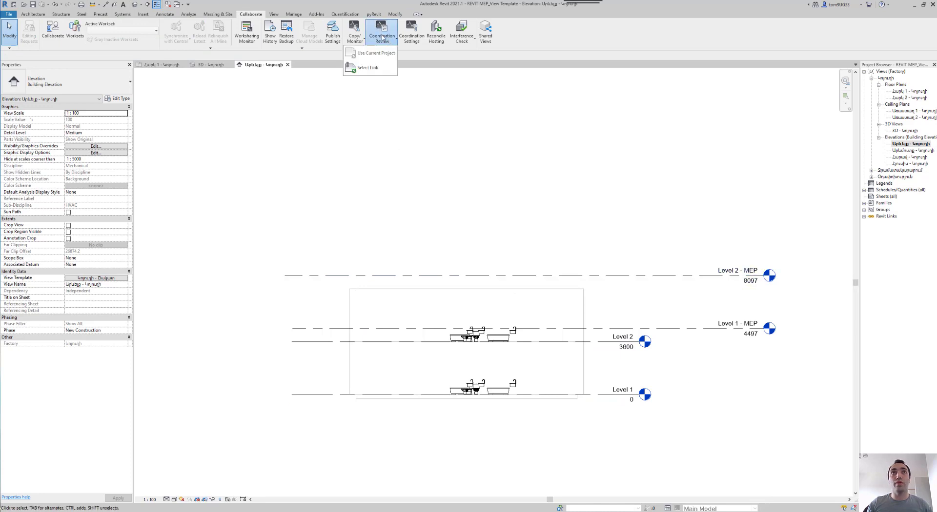
Step: Resolve both 'Level moved by 4497' items with Move Level, placing the MEP levels at 0 and 3600
left_click(371, 68)
left_click(579, 320)
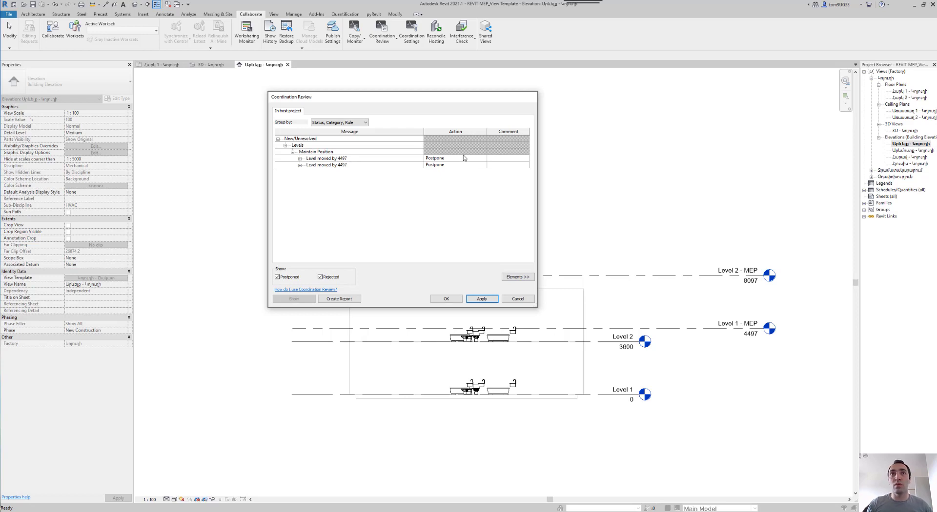
left_click(468, 158)
left_click(482, 158)
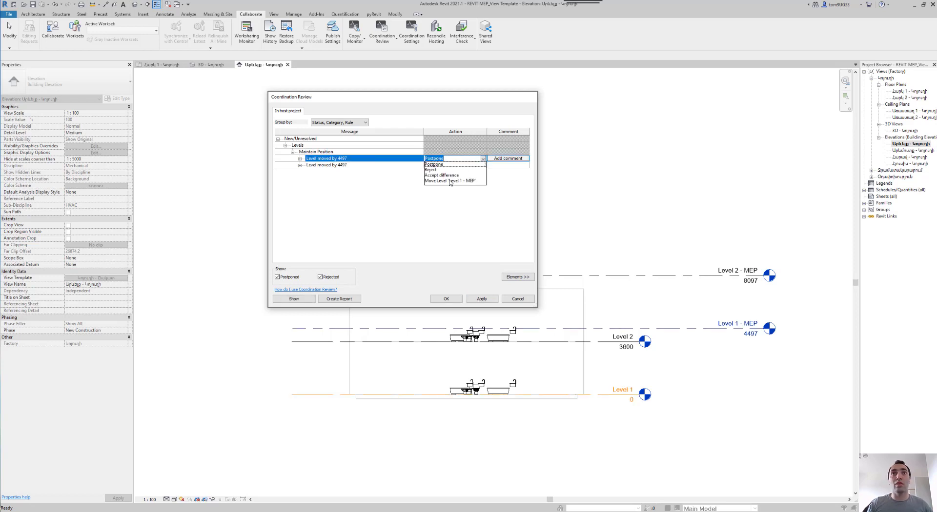
left_click(450, 181)
left_click(476, 166)
left_click(483, 165)
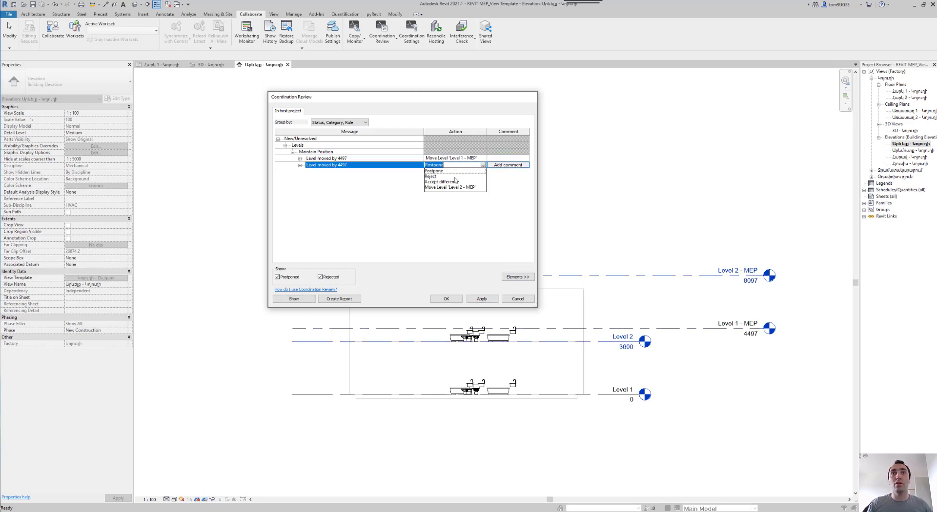
left_click(462, 188)
left_click(480, 299)
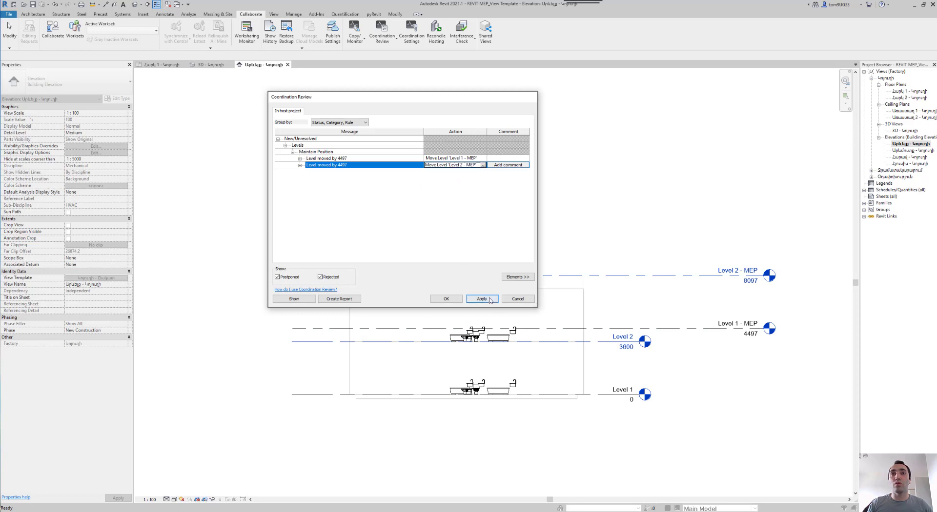
left_click(438, 299)
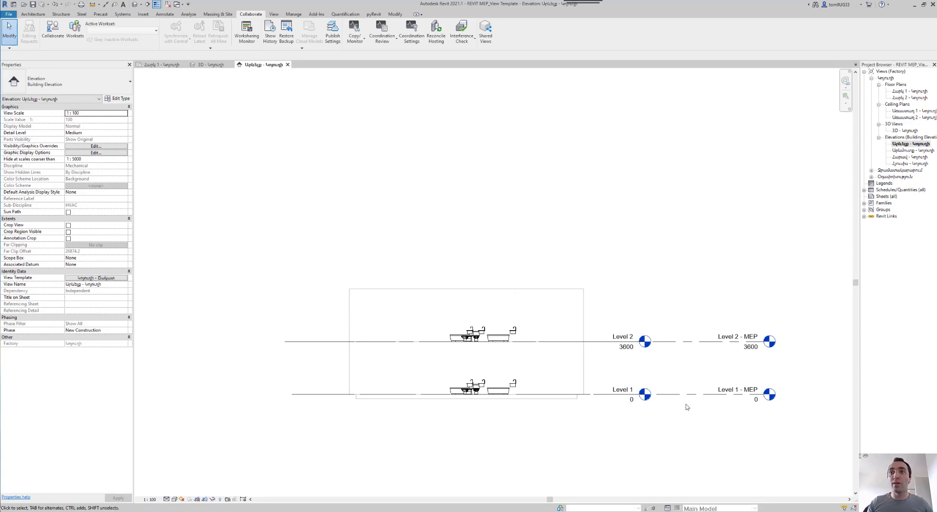
scroll(688, 408, "up", 1)
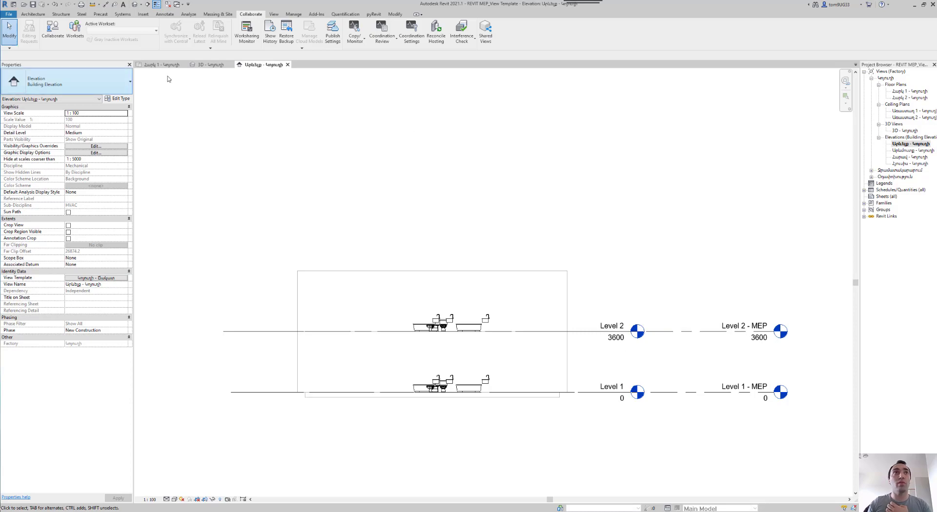
Step: Switch to the 3D view and zoom in on the linked building's wall sink
left_click(212, 64)
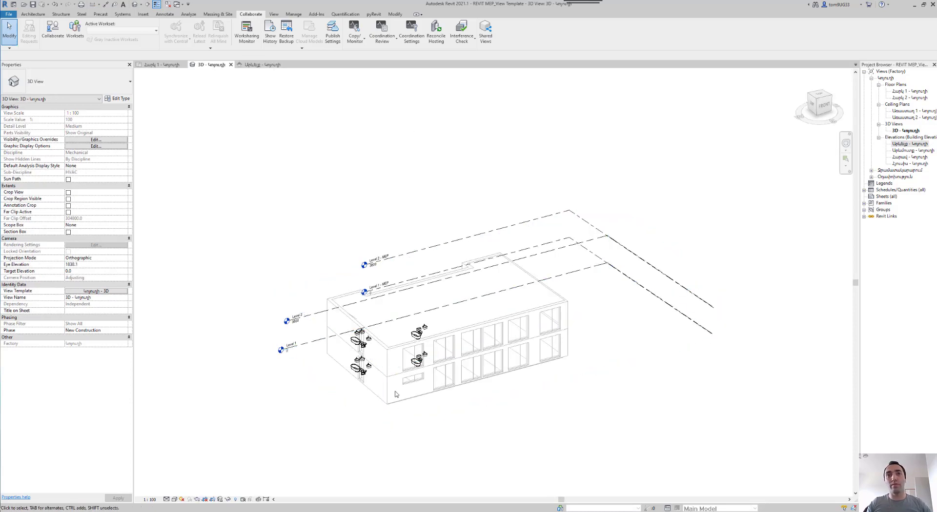
scroll(342, 366, "up", 6)
scroll(451, 376, "up", 3)
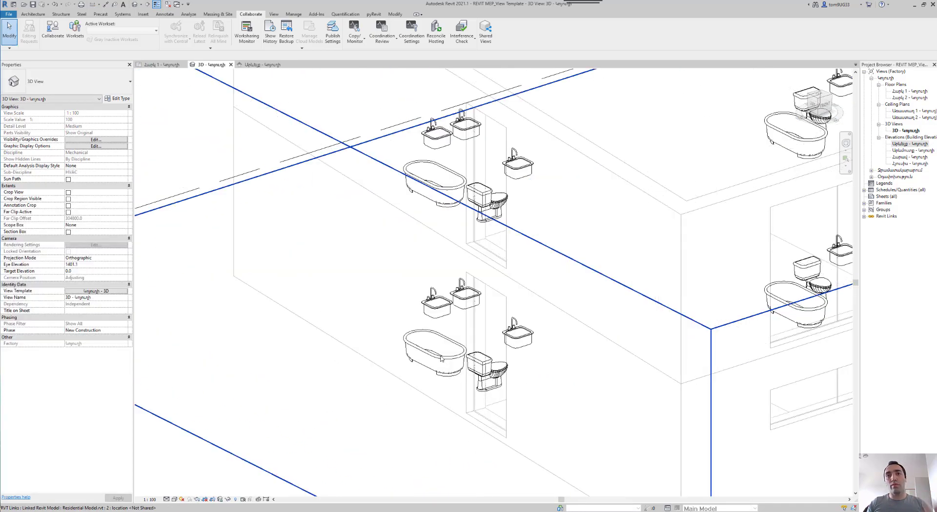
left_click(442, 360)
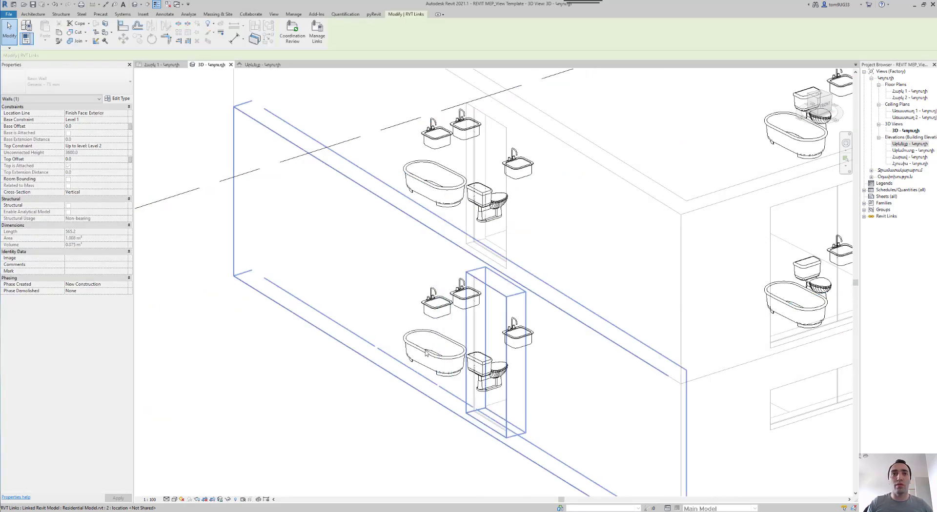
left_click(525, 340)
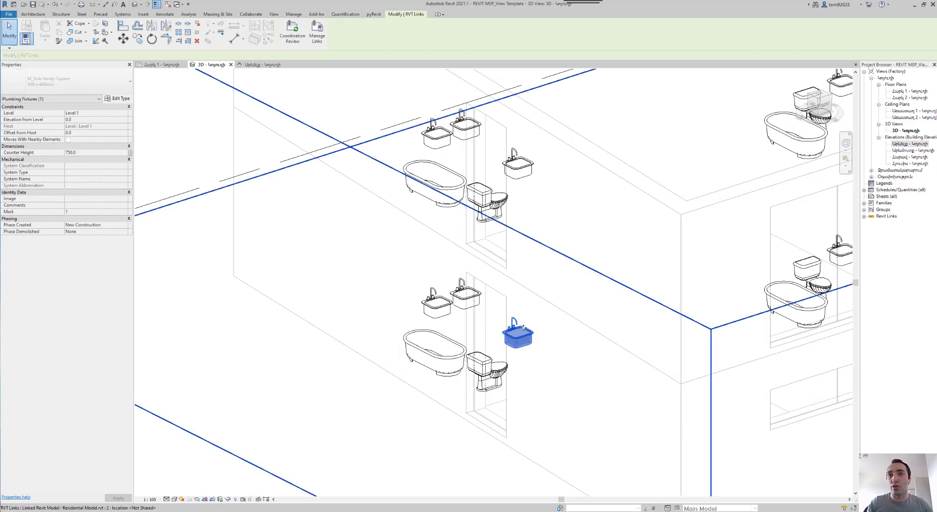
scroll(524, 331, "down", 3)
key("Escape")
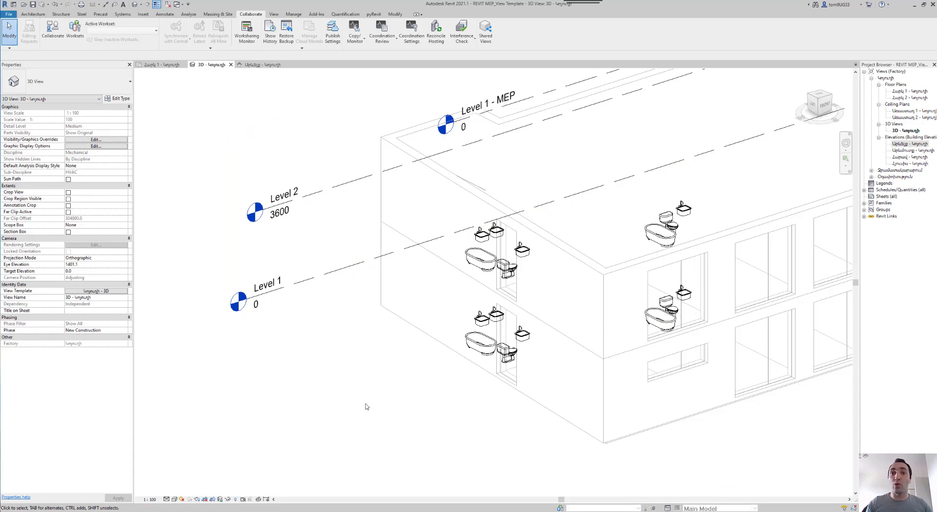
Step: Copy the linked wall sink and paste it outside the building, then select the pasted sink
key("Tab")
left_click(522, 335)
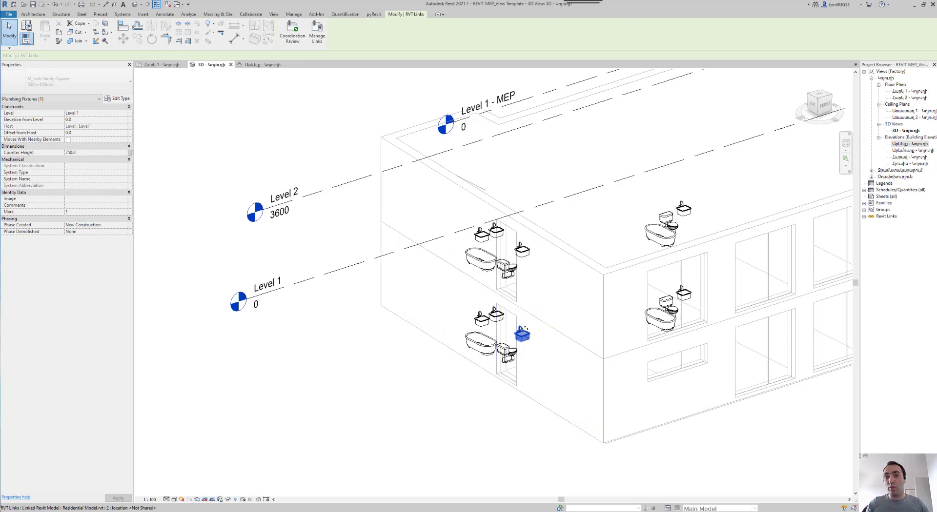
key("ctrl+c")
key("ctrl+v")
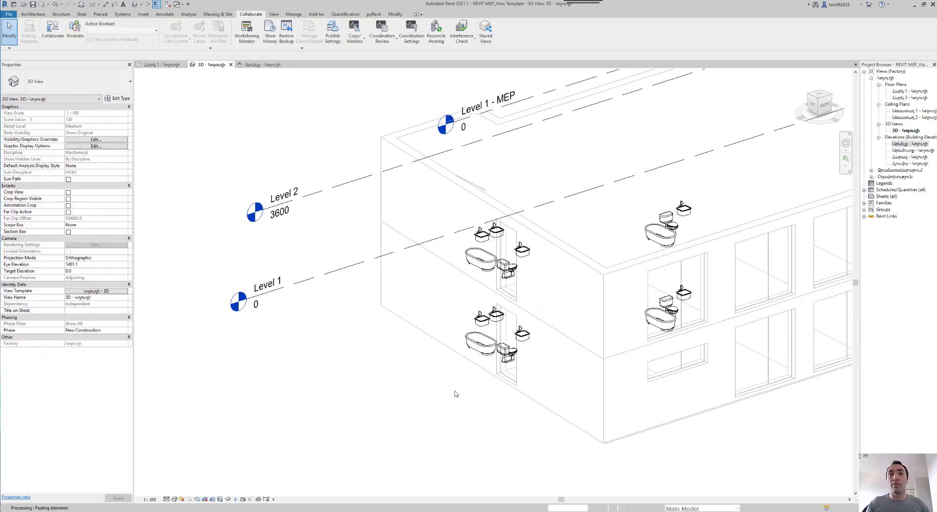
key("Return")
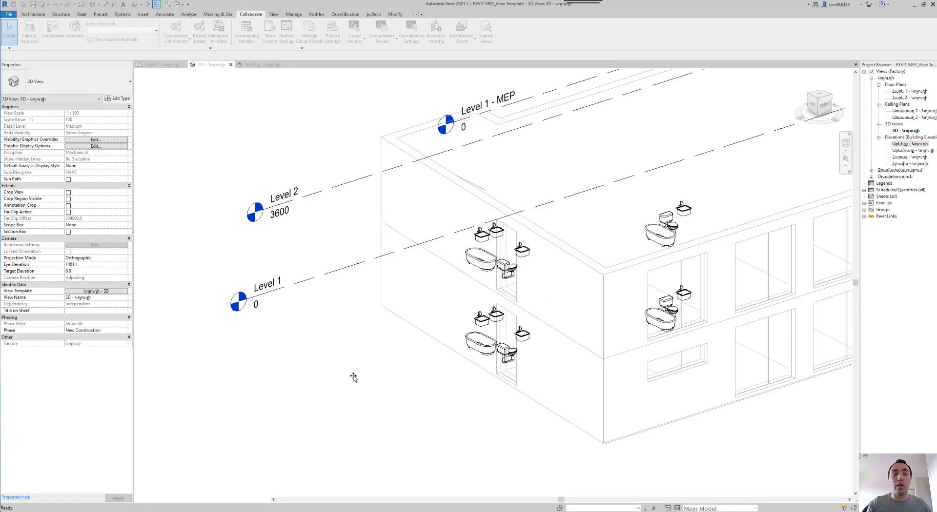
left_click(372, 370)
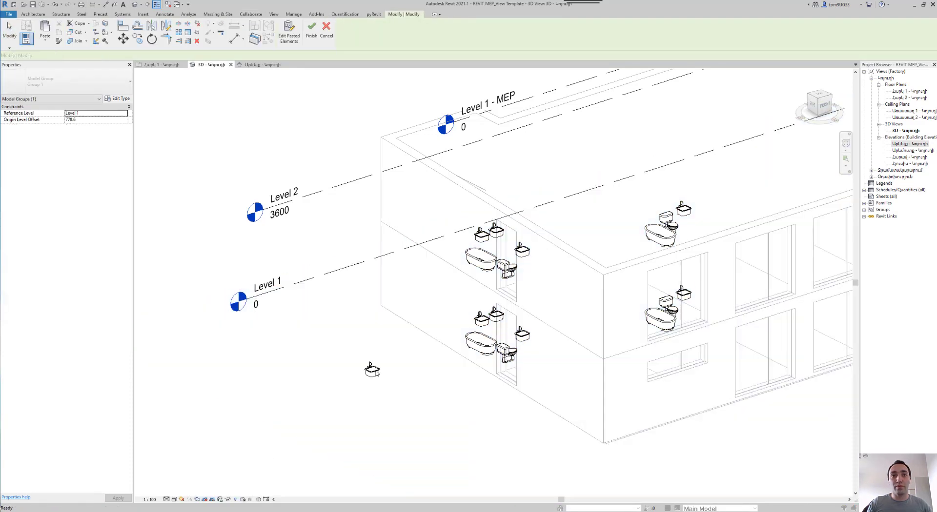
left_click(374, 371)
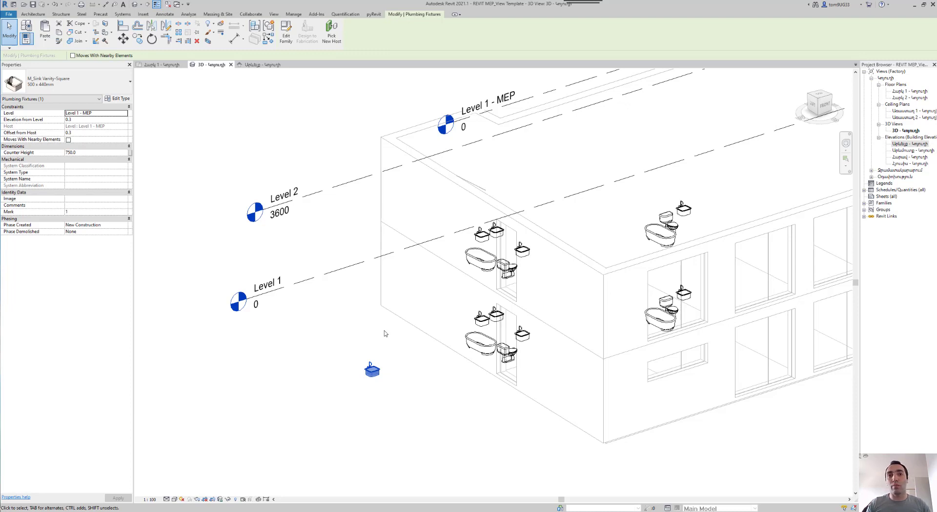
left_click(357, 403)
left_click(378, 371)
Step: Delete the pasted sink and start Copy/Monitor with the linked residential model
key("Delete")
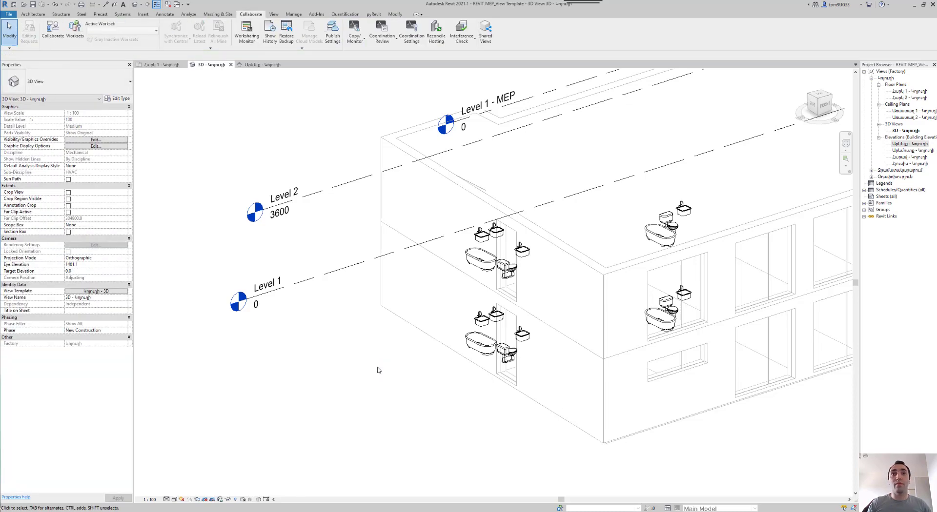
left_click(355, 33)
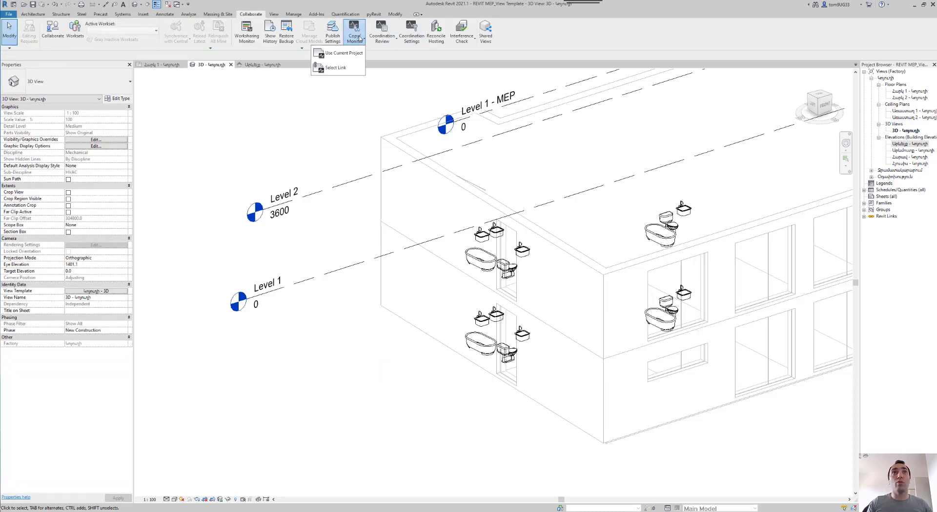
left_click(338, 69)
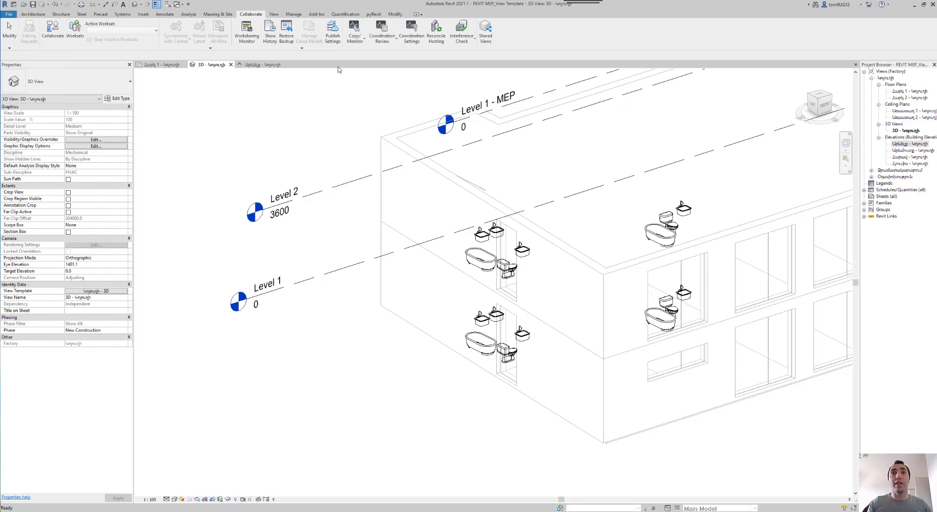
left_click(397, 278)
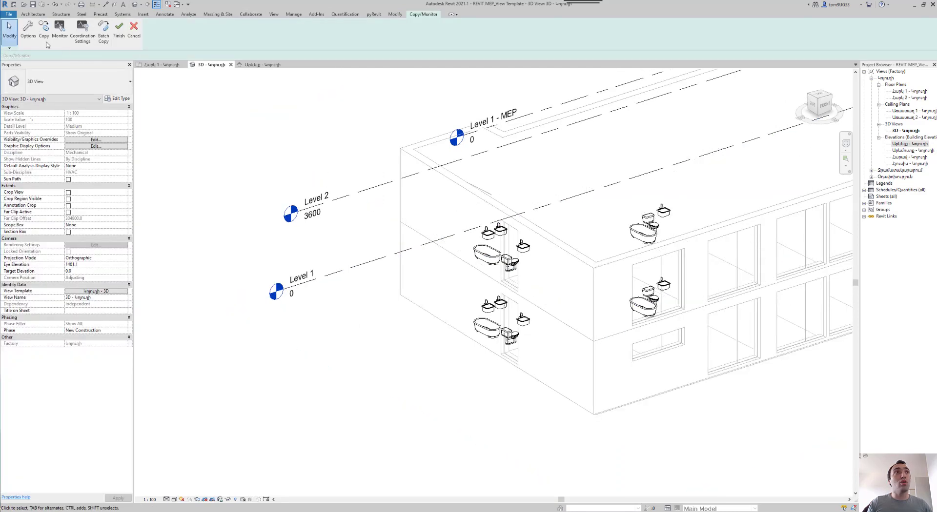
Step: Copy and monitor the linked M_Tub-Free Standing-3D bathtub, confirming it sits on Level 1 - MEP
left_click(45, 39)
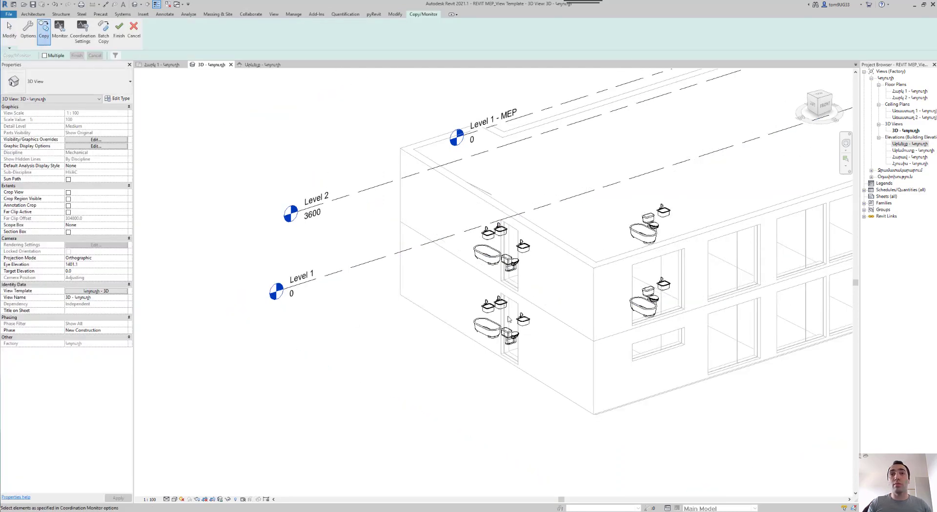
scroll(509, 320, "up", 3)
scroll(537, 342, "up", 3)
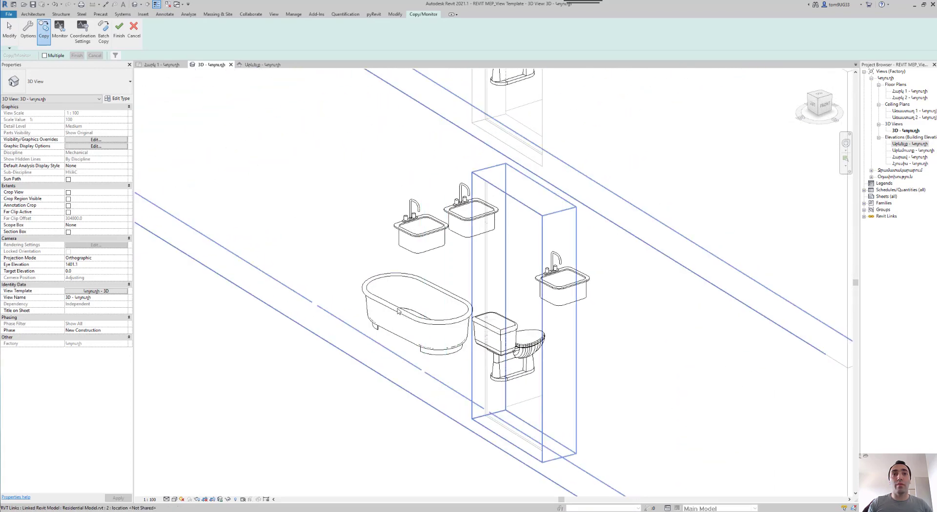
left_click(398, 310)
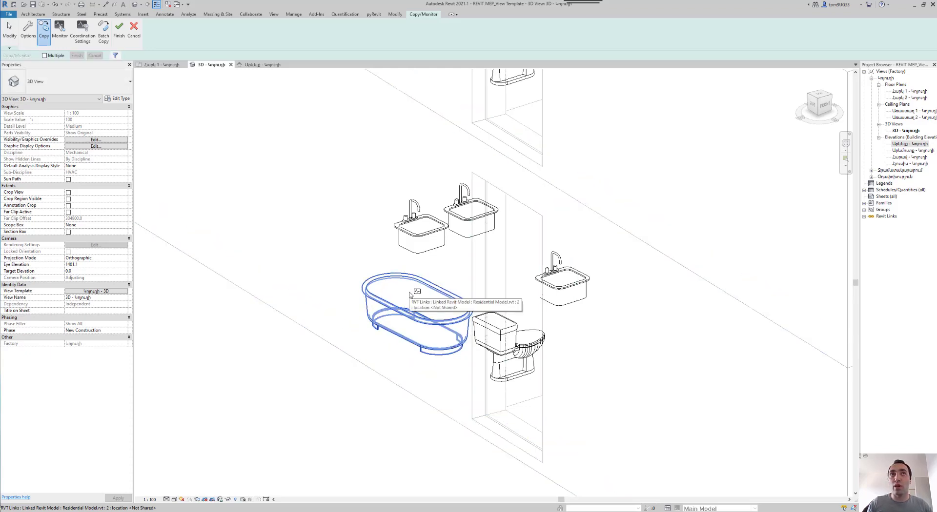
left_click(119, 30)
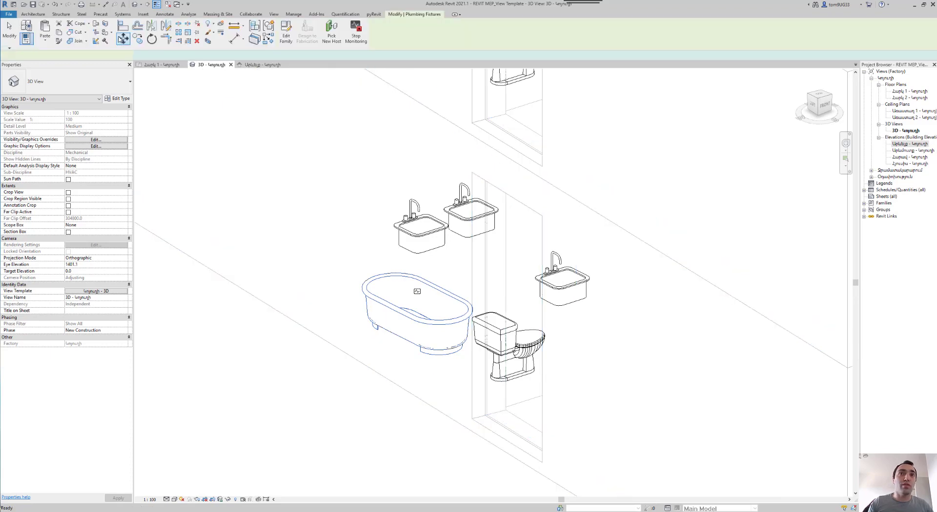
left_click(407, 324)
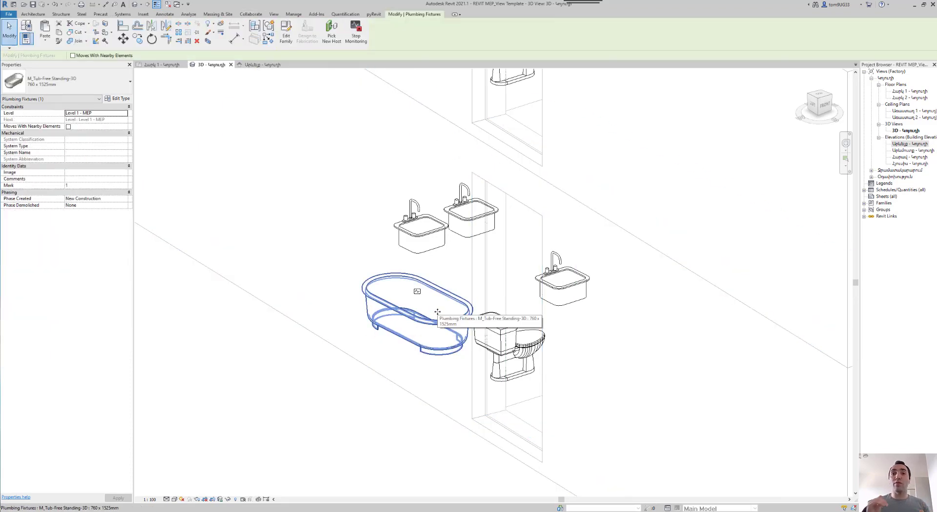
key("Escape")
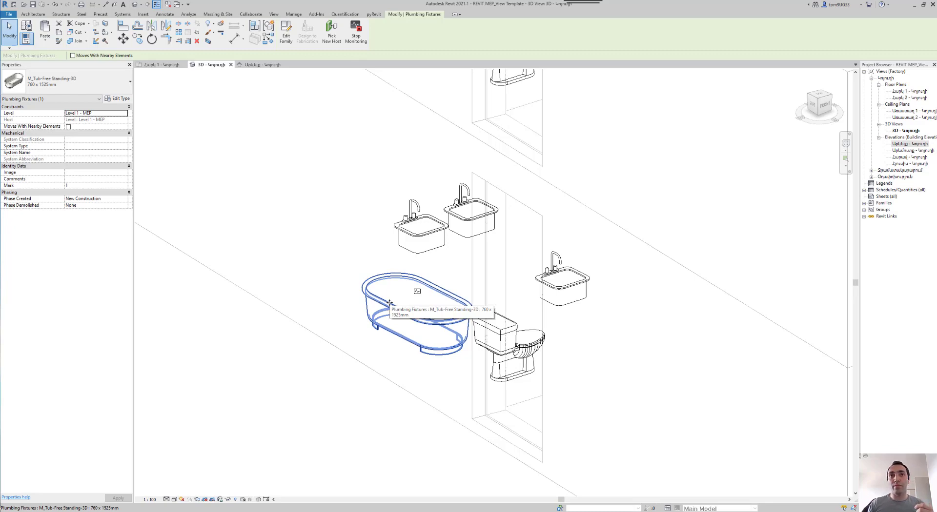
scroll(389, 303, "down", 2)
scroll(390, 305, "down", 5)
Step: In the elevation, move the linked model up above both MEP levels
left_click(379, 363)
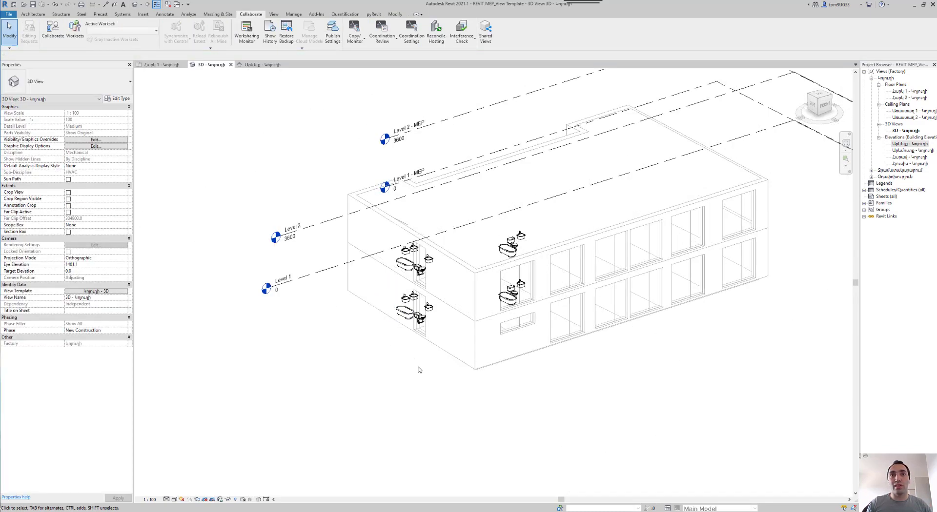
double_click(910, 144)
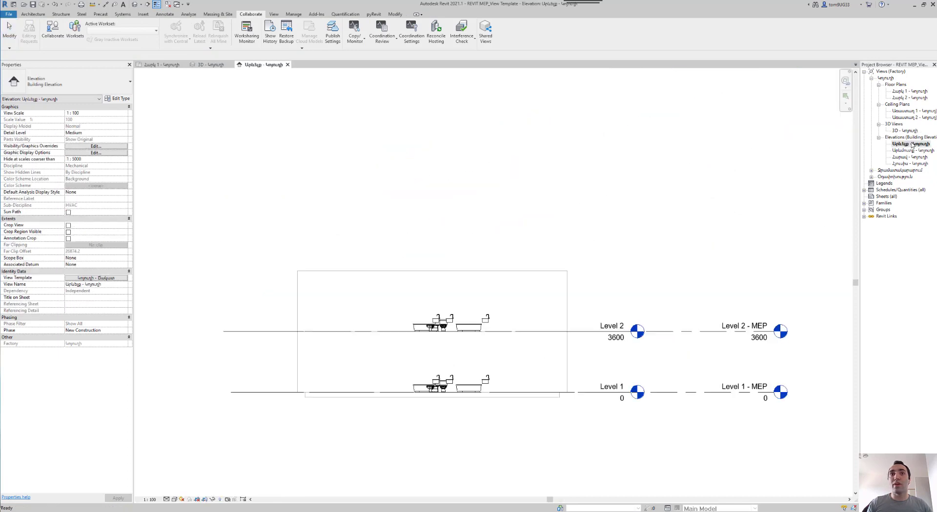
left_click(559, 367)
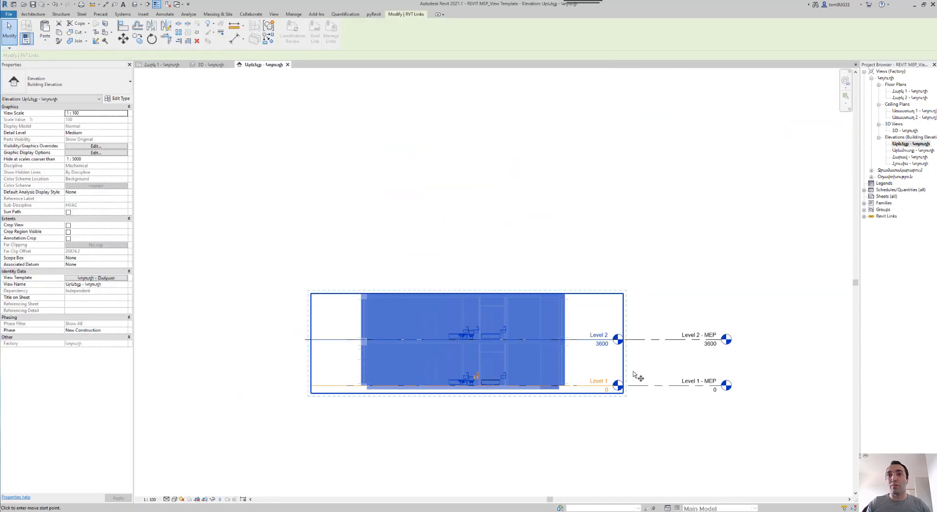
key("m")
key("v")
left_click(646, 363)
left_click(650, 300)
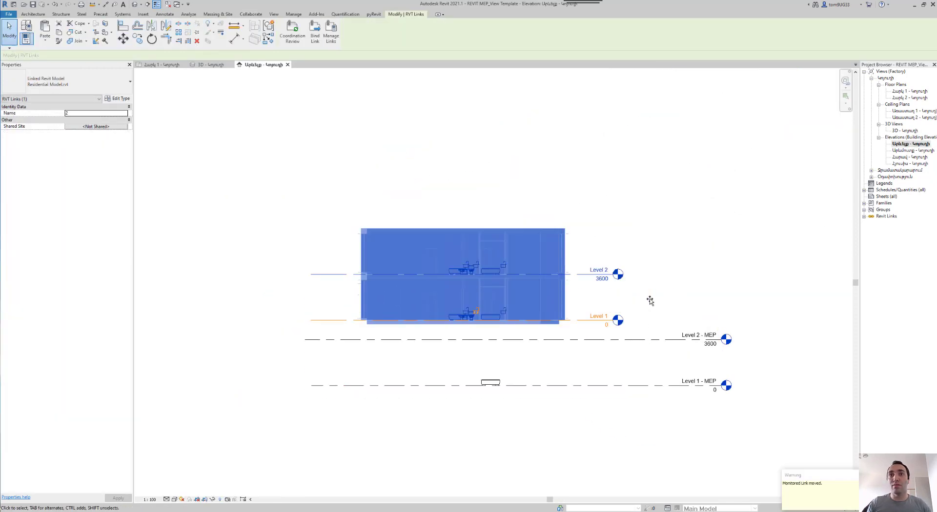
left_click(430, 402)
scroll(542, 380, "up", 3)
Step: Select both MEP levels and the copied tub to check their positions, then clear the selection
middle_click_drag(694, 363, 516, 362)
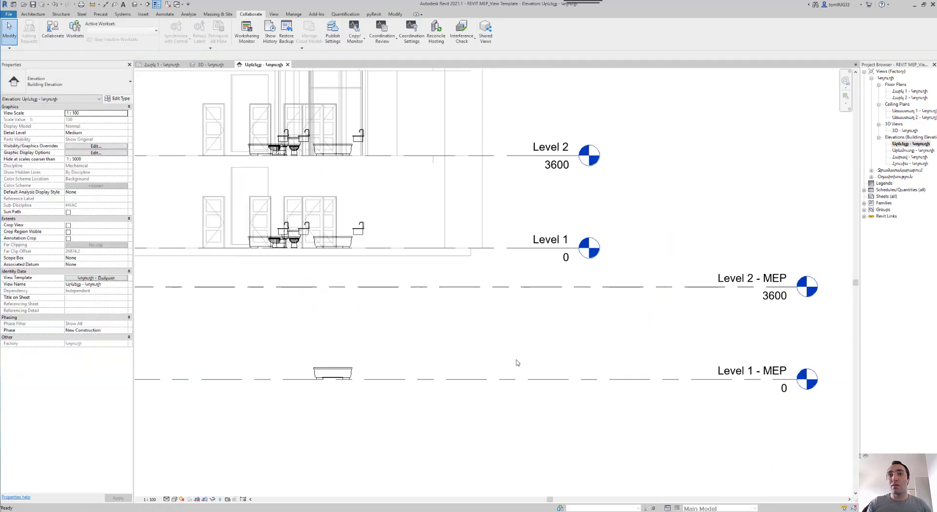
left_click_drag(665, 397, 623, 272)
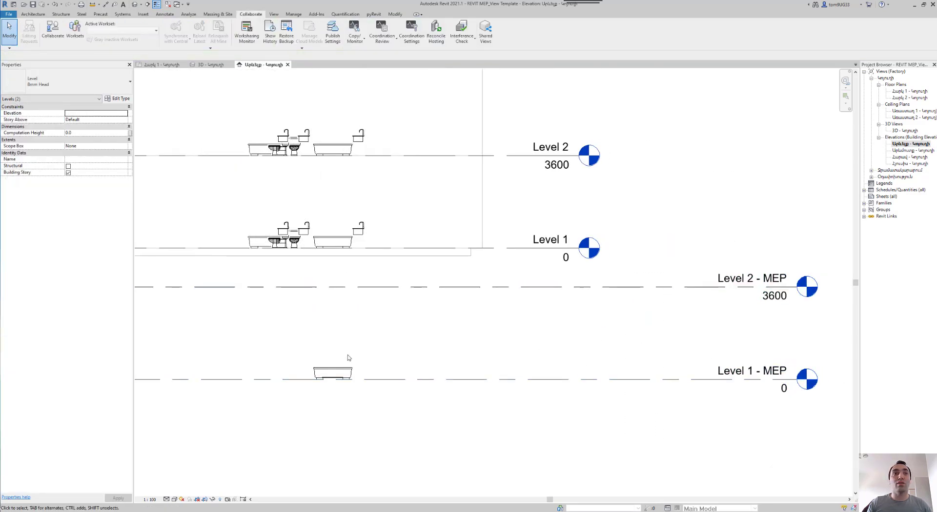
left_click(332, 373)
scroll(386, 352, "down", 1)
middle_click_drag(386, 353, 483, 335)
key("Escape")
Step: Review the link's changes and set Level 1 - MEP's 'Level moved by 5100' to Move Level
left_click(384, 43)
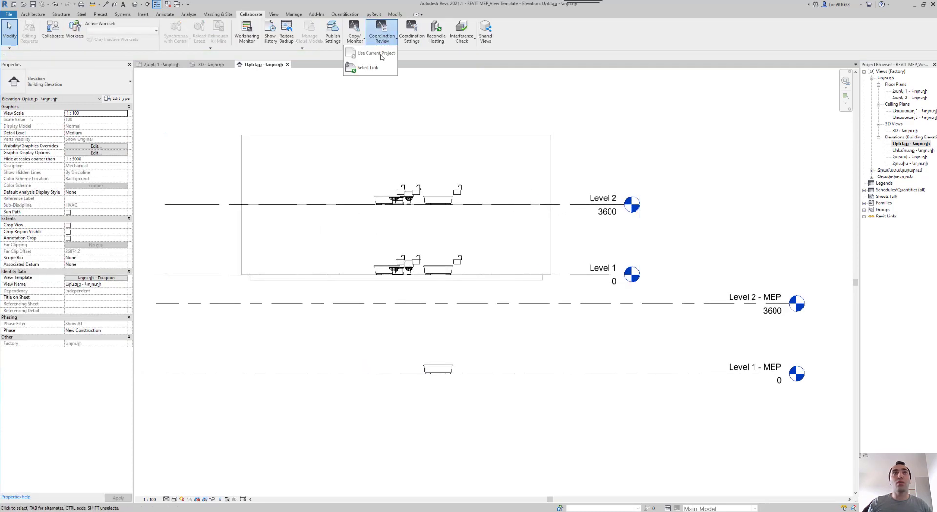
left_click(481, 149)
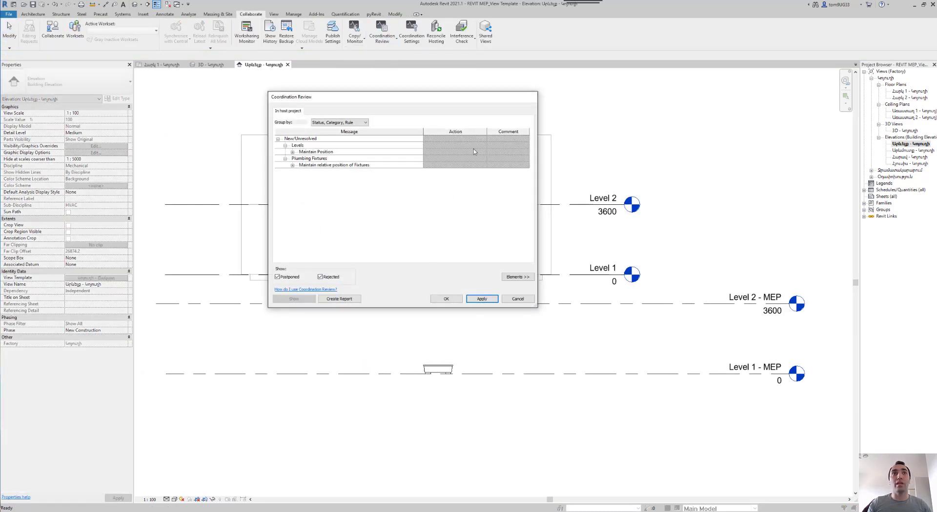
left_click(293, 153)
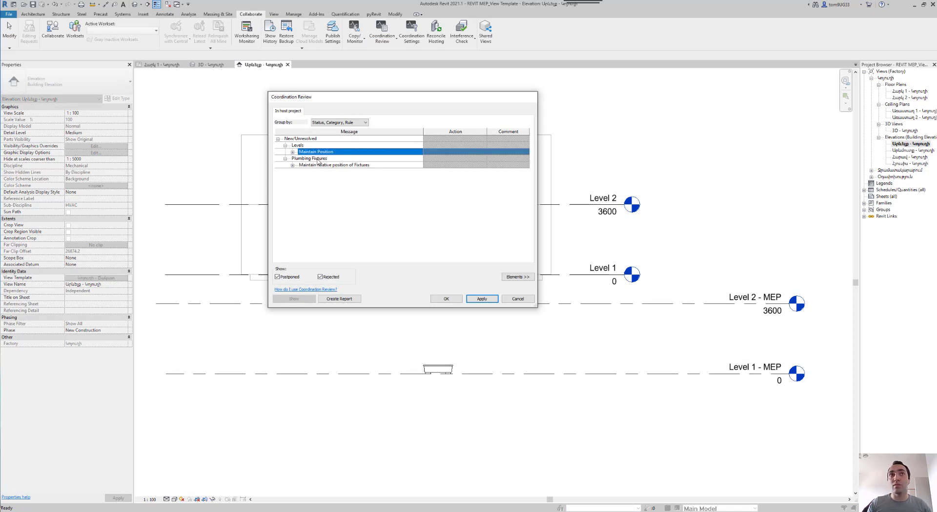
left_click(285, 146)
left_click(307, 153)
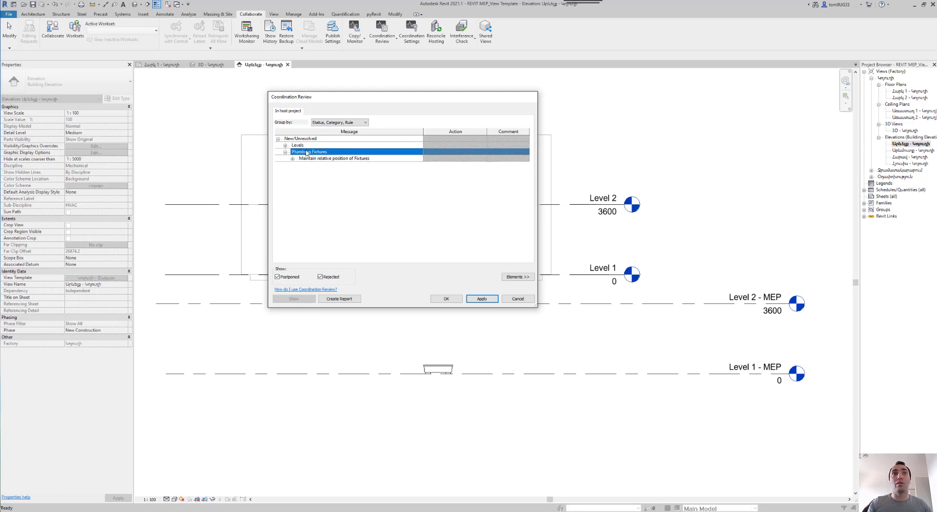
left_click(285, 145)
left_click(293, 152)
left_click(312, 159)
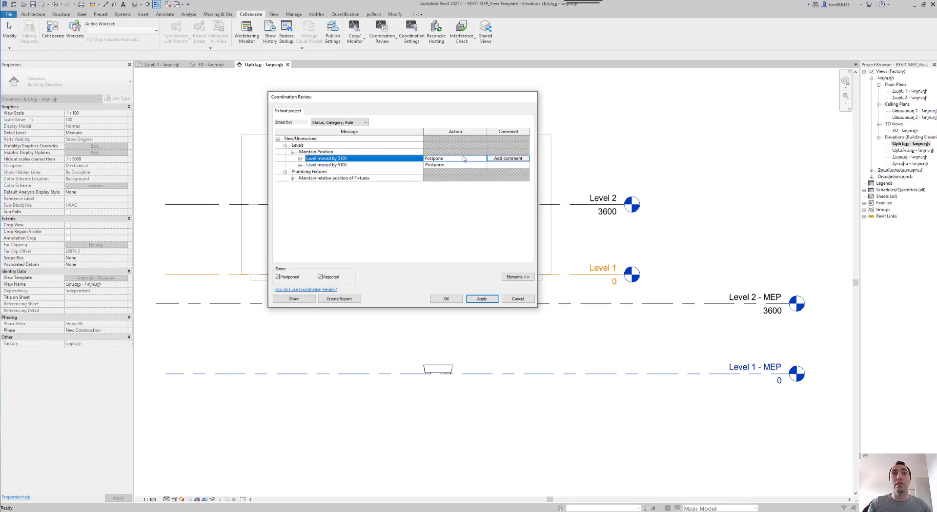
left_click(481, 159)
left_click(482, 160)
left_click(445, 181)
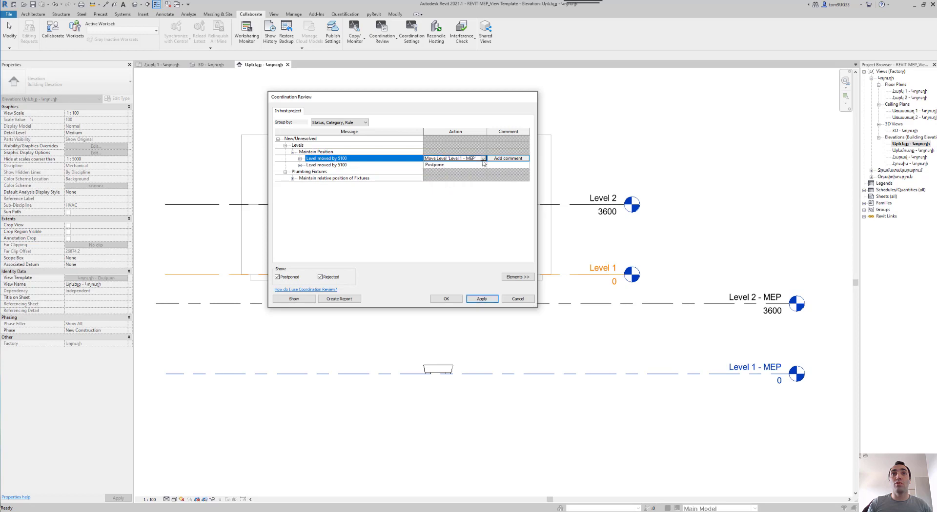
Step: Set Level 2 - MEP to Move Level and the fixture change to Move Instance, then apply
left_click(454, 164)
left_click(482, 165)
left_click(462, 187)
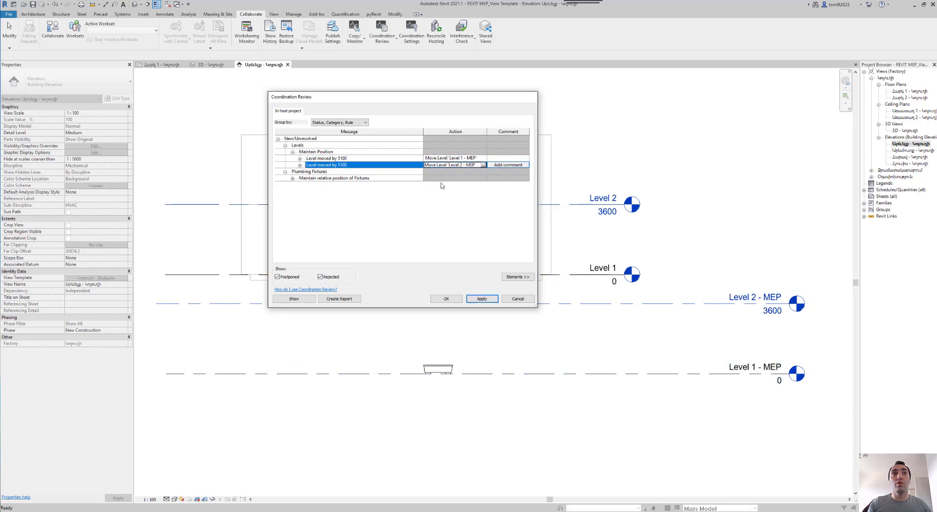
left_click(348, 178)
left_click(293, 179)
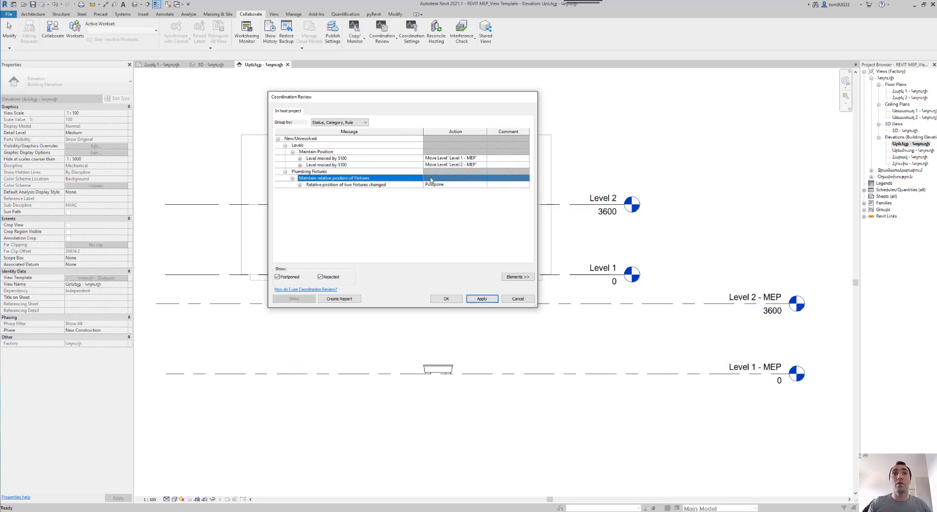
left_click(460, 185)
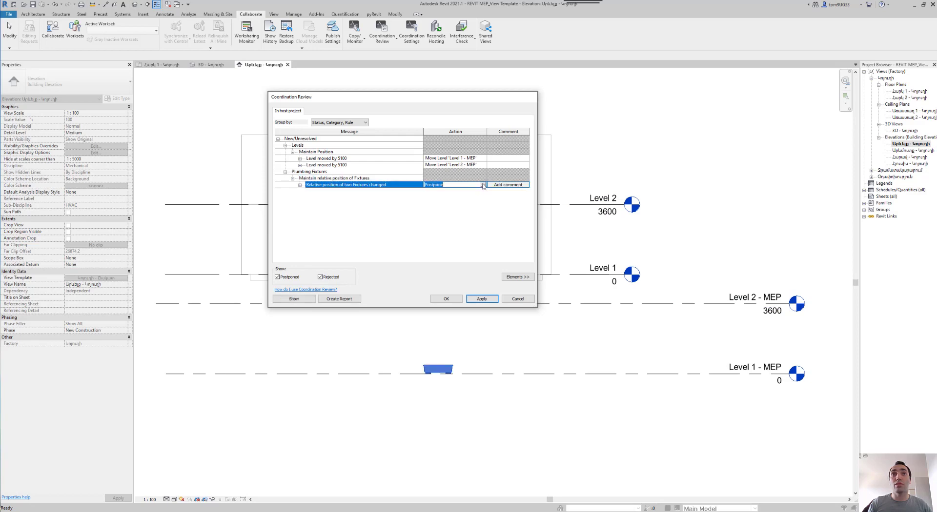
left_click(459, 185)
left_click(456, 208)
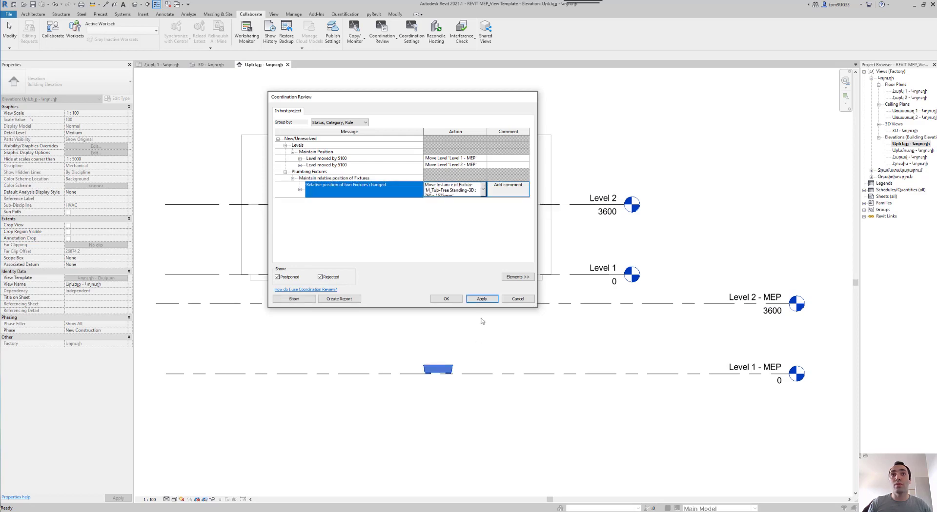
left_click(481, 299)
left_click(446, 299)
scroll(531, 353, "down", 2)
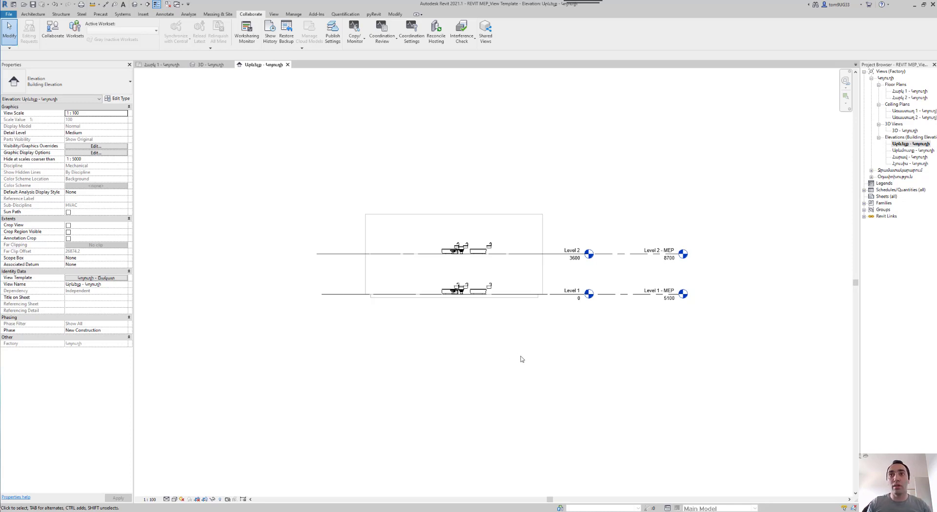
left_click(542, 266)
key("m")
key("v")
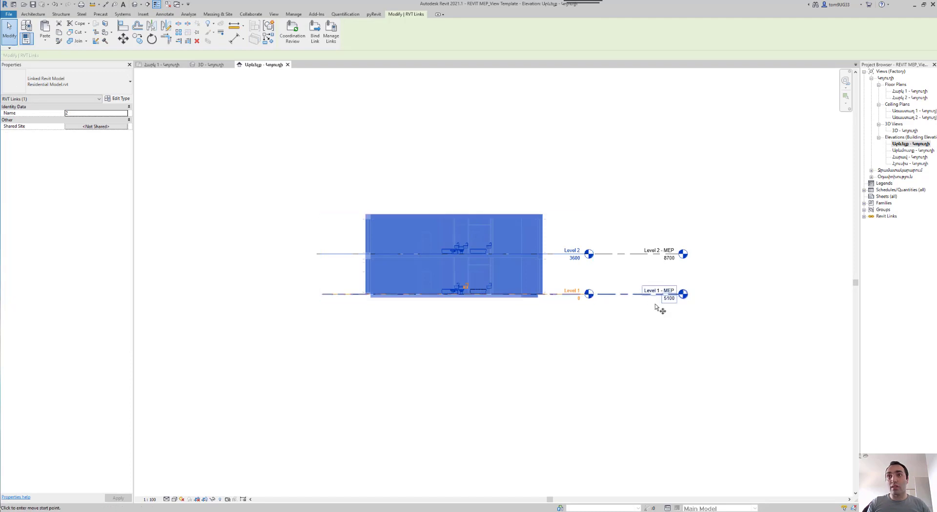
left_click(677, 322)
type("5100")
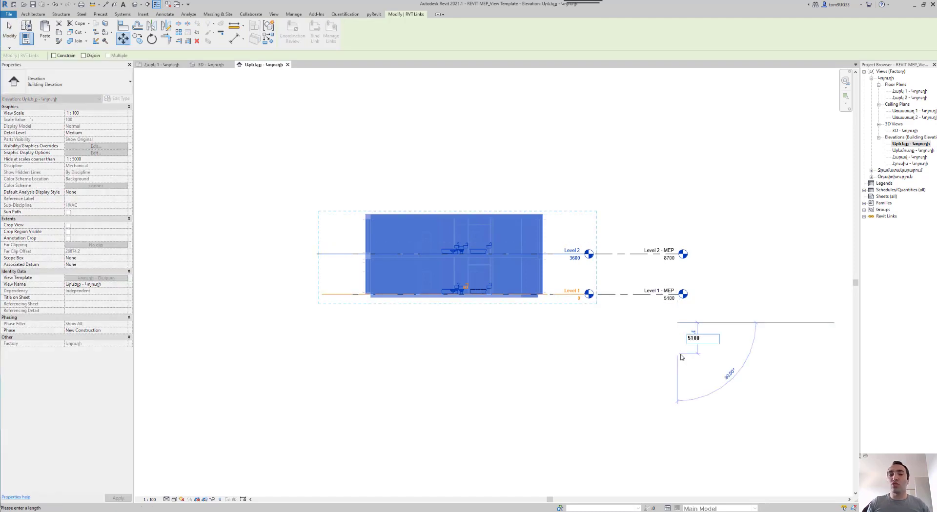
key("Return")
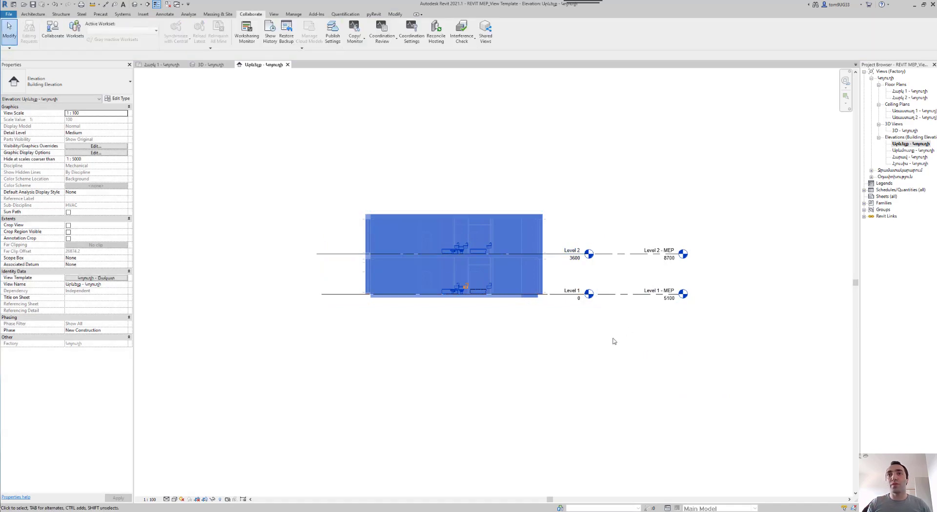
Step: Switch to the 3D - Կոյուղի view and zoom in on the building
left_click(210, 64)
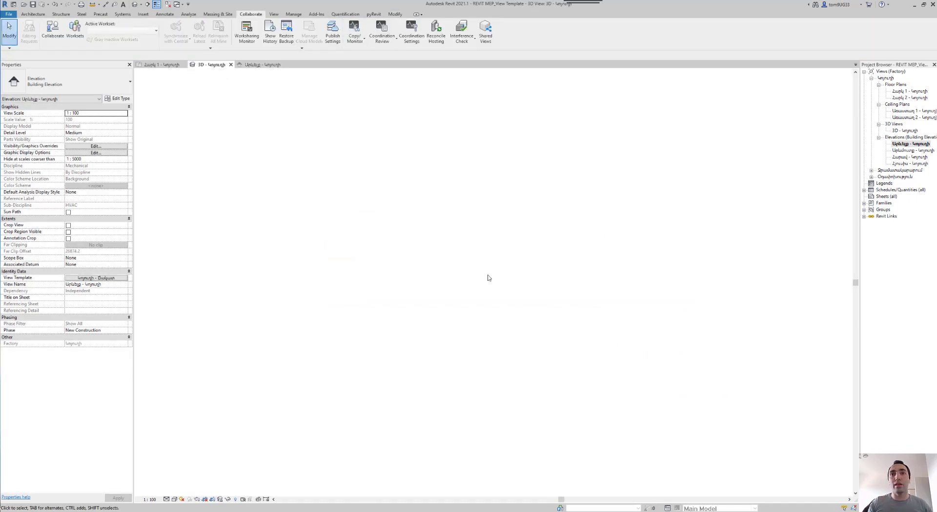
scroll(581, 401, "up", 2)
scroll(566, 375, "up", 2)
scroll(423, 353, "up", 3)
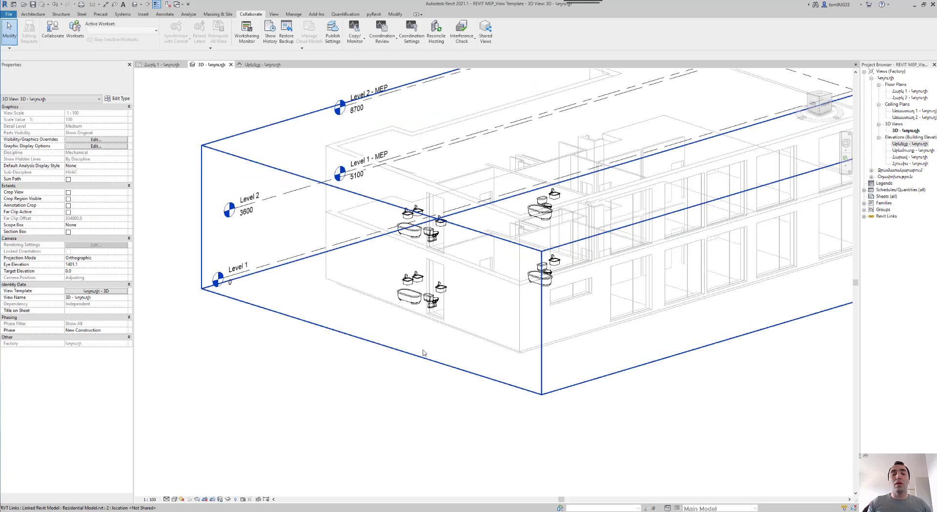
scroll(423, 353, "up", 2)
scroll(374, 397, "up", 1)
scroll(403, 376, "up", 2)
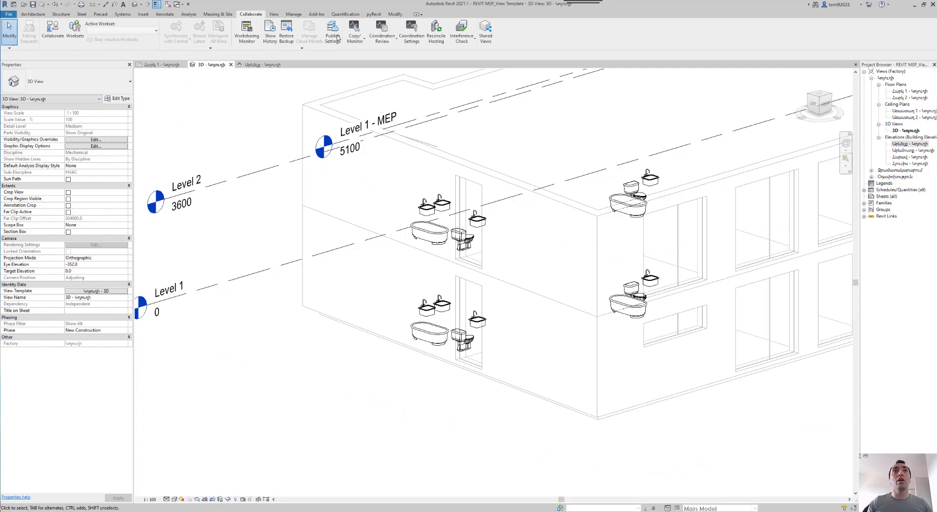
Step: Start copy/monitor on the linked Residential Model and launch Batch Copy of its fixtures
left_click(353, 31)
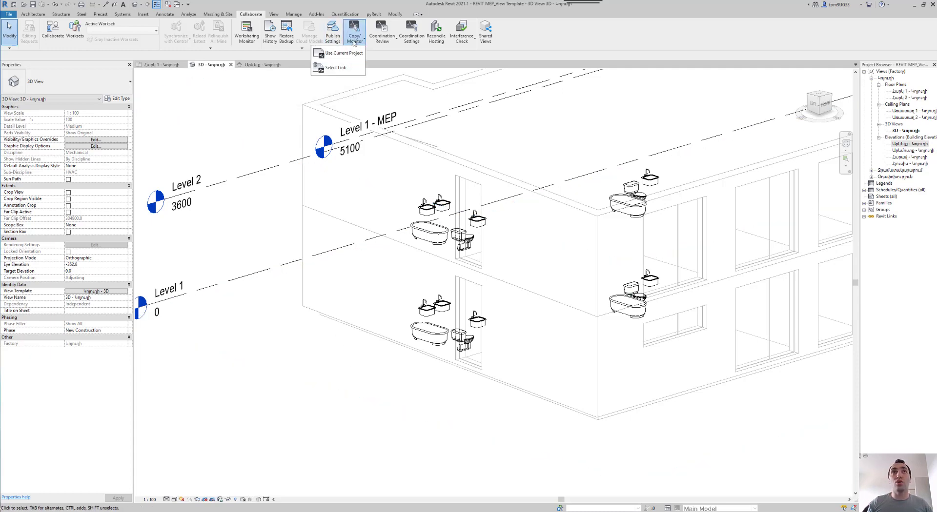
left_click(341, 67)
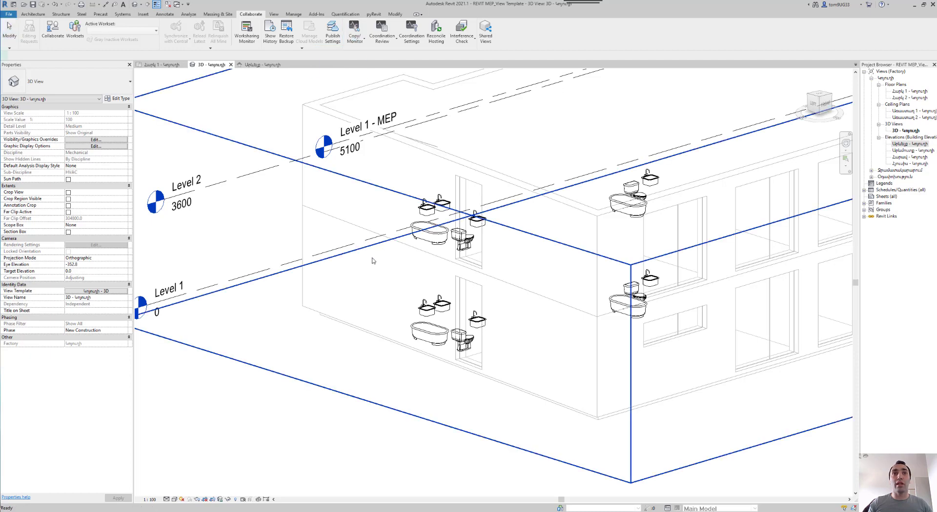
left_click(379, 247)
scroll(381, 355, "down", 2)
scroll(371, 355, "down", 1)
scroll(361, 354, "down", 1)
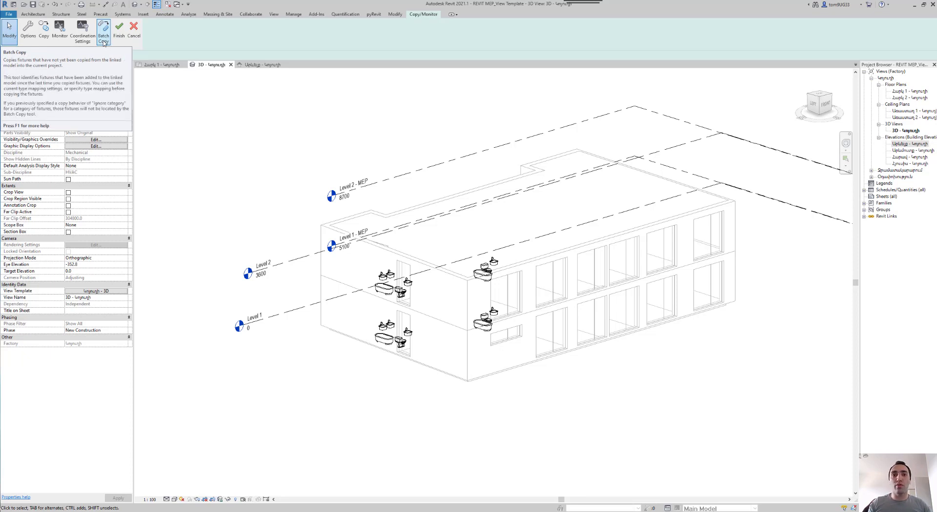
left_click(104, 34)
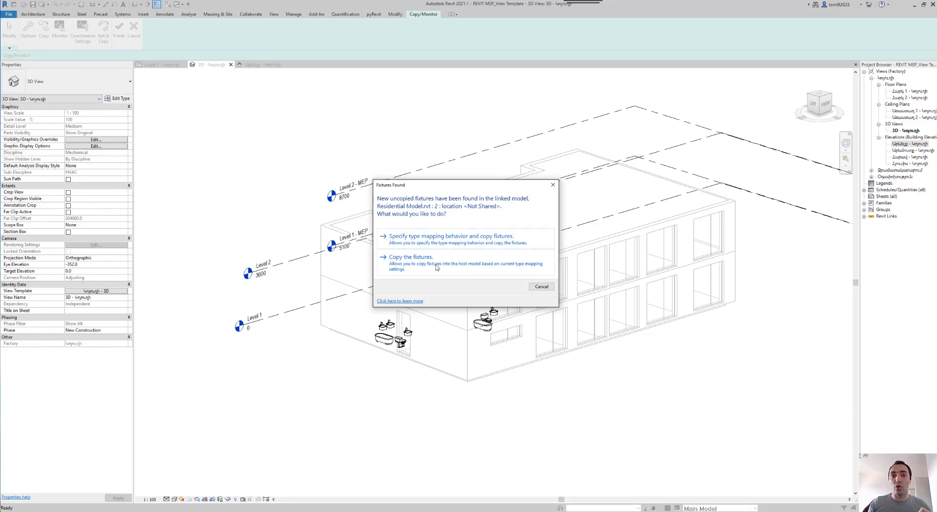
Step: Set Plumbing Fixtures to Allow batch copy with Copy original type mapping, then Save & Close
left_click(444, 238)
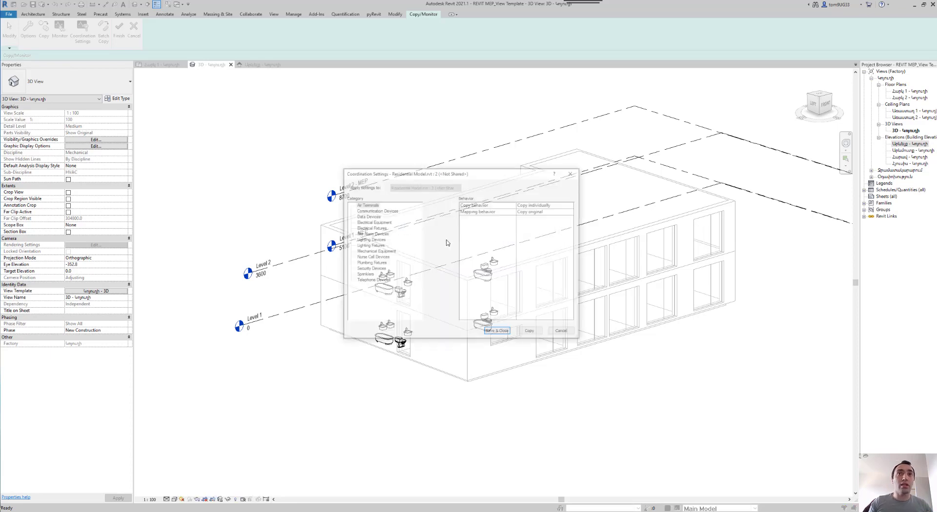
mouse_move(493, 175)
left_mouse_down()
mouse_move(457, 178)
mouse_move(469, 178)
left_mouse_up()
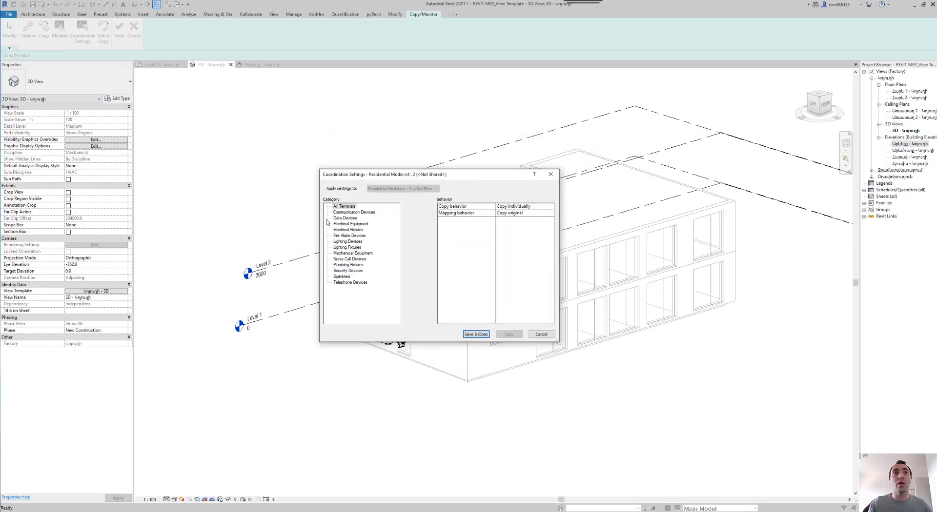
left_click(351, 266)
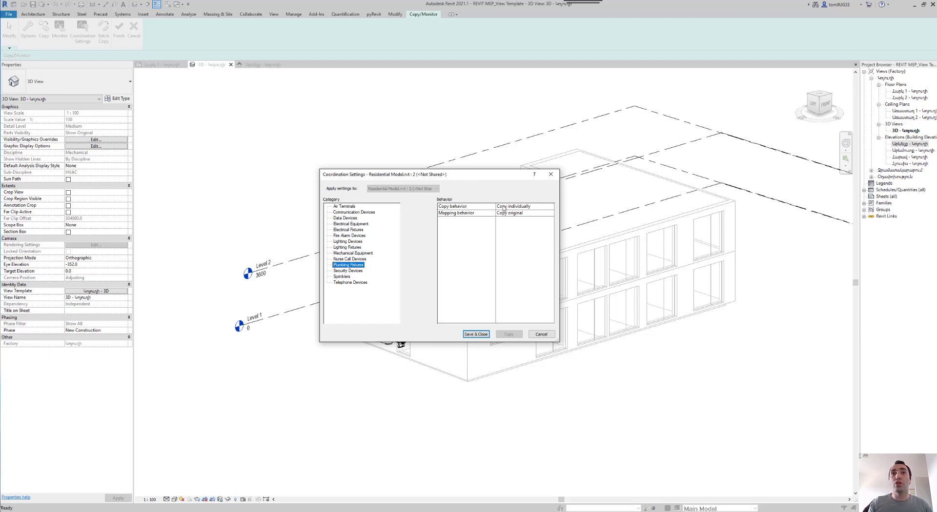
left_click(547, 207)
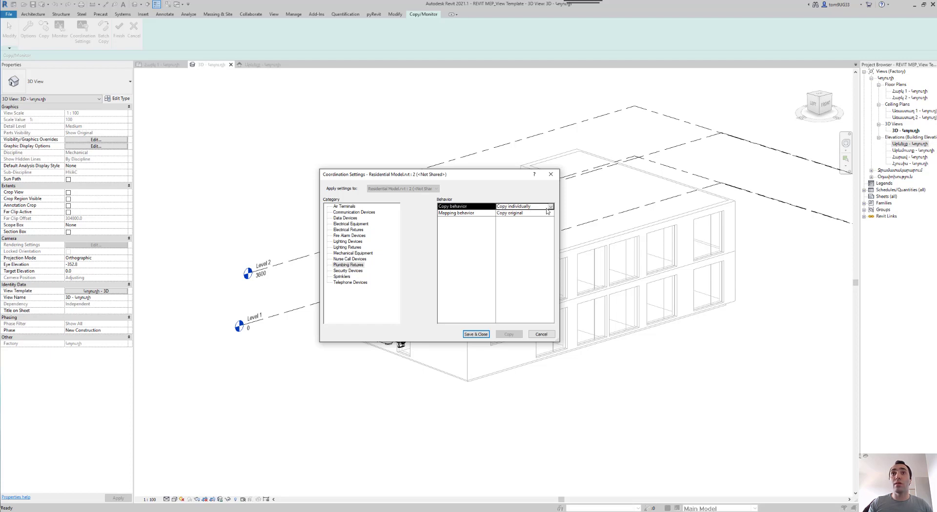
left_click(546, 206)
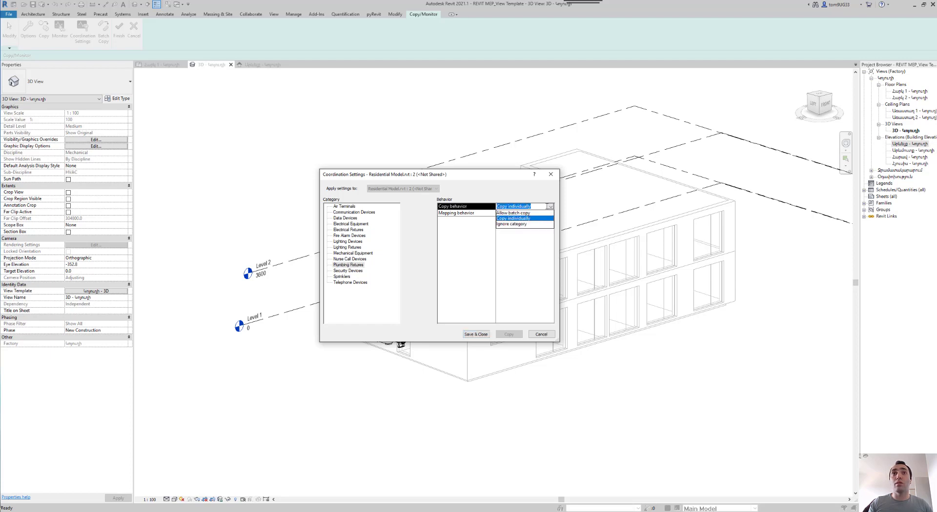
left_click(522, 213)
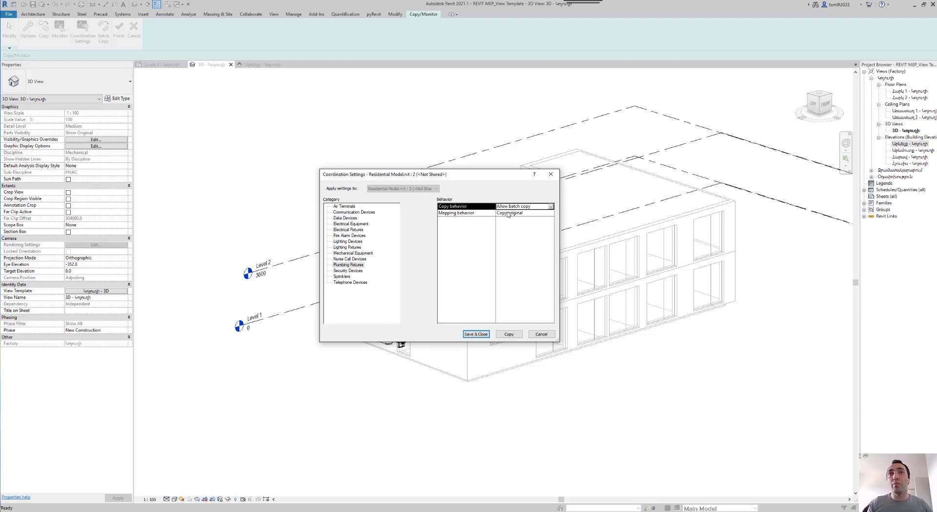
left_click(550, 214)
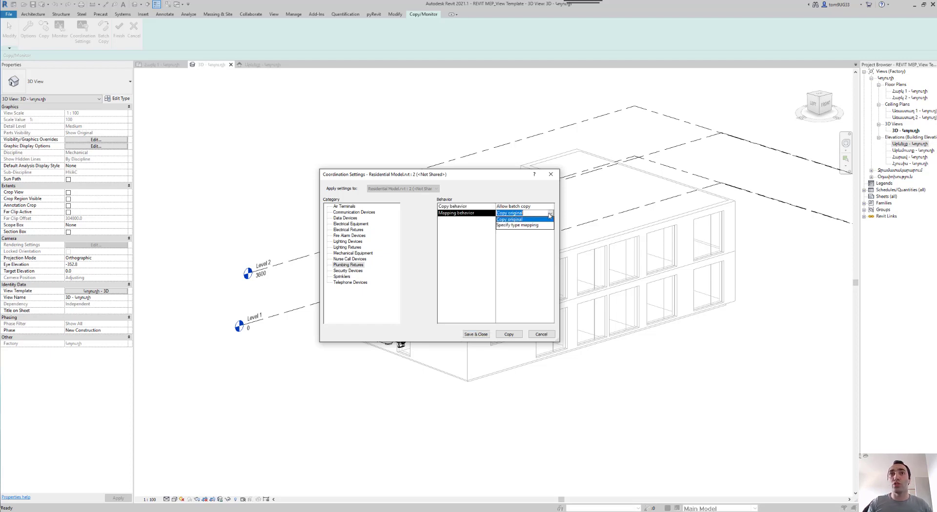
left_click(550, 215)
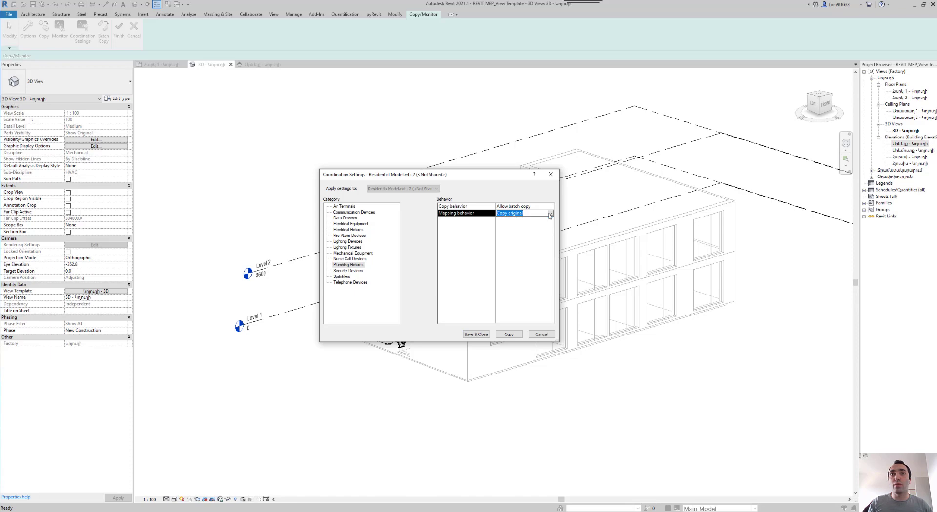
left_click(476, 335)
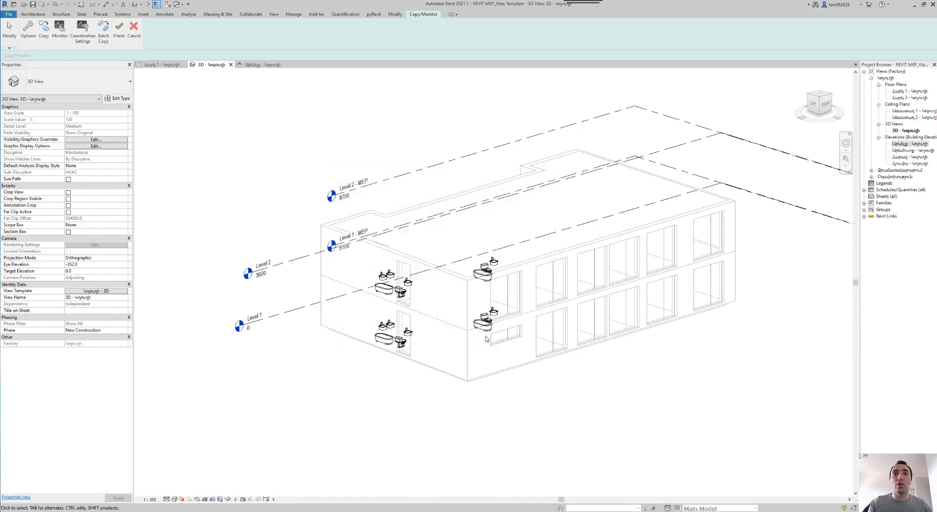
Step: Copy the found linked fixtures into the host model and open the east building elevation
left_click(103, 30)
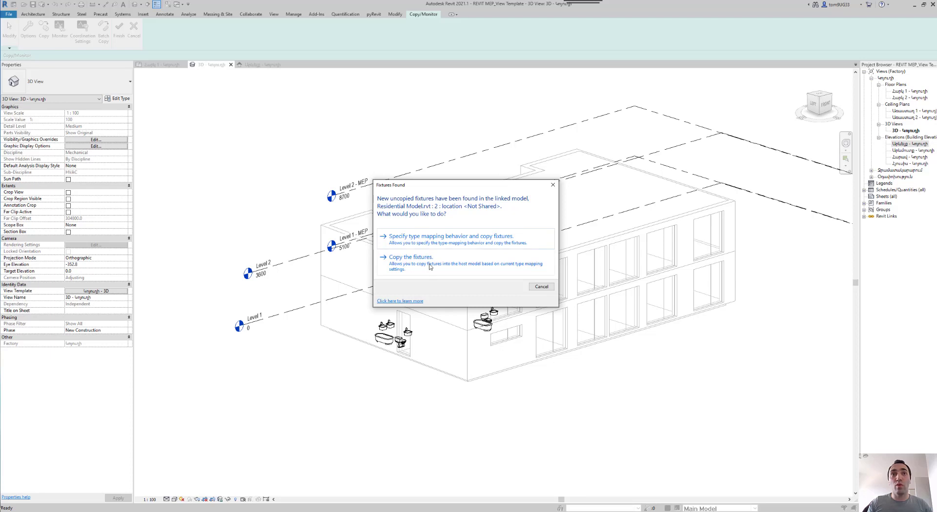
left_click(431, 263)
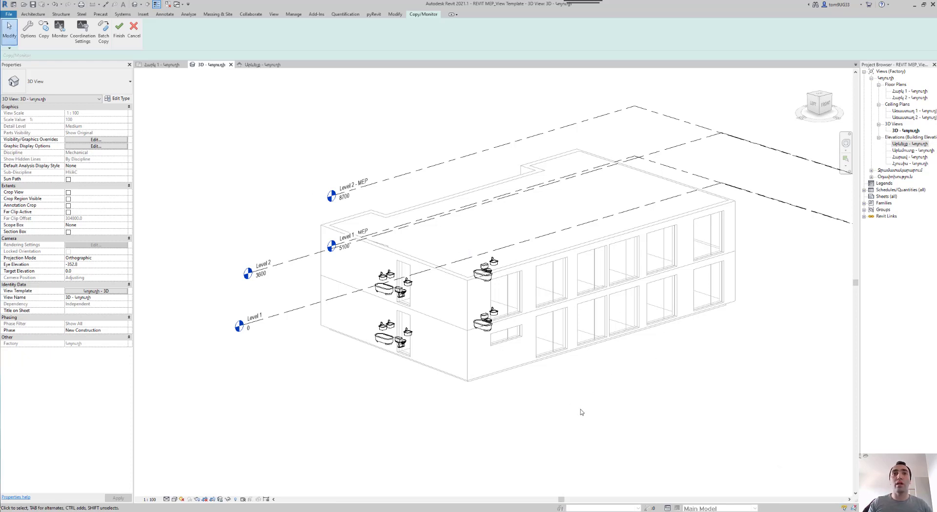
left_click(909, 144)
double_click(909, 144)
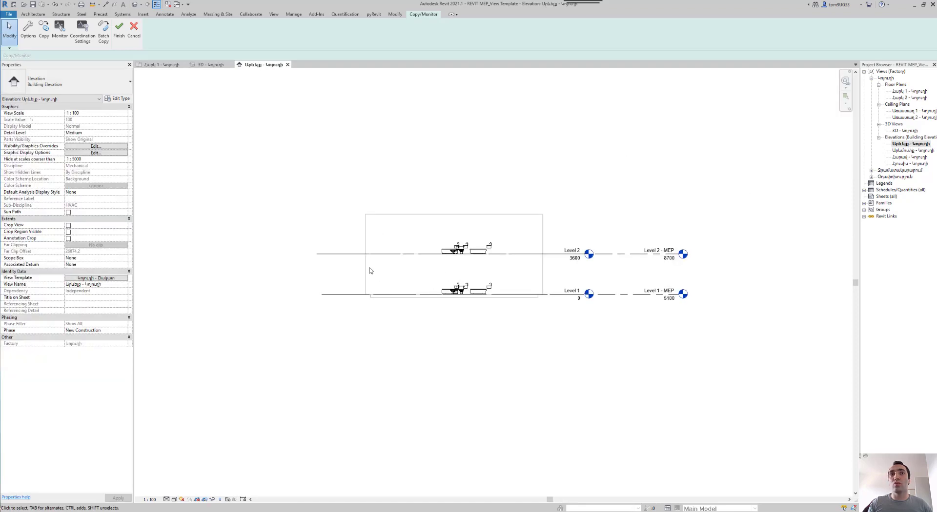
Step: Finish copy/monitor, then move the linked model vertically by 5000 using MV
left_click(121, 37)
left_click(532, 226)
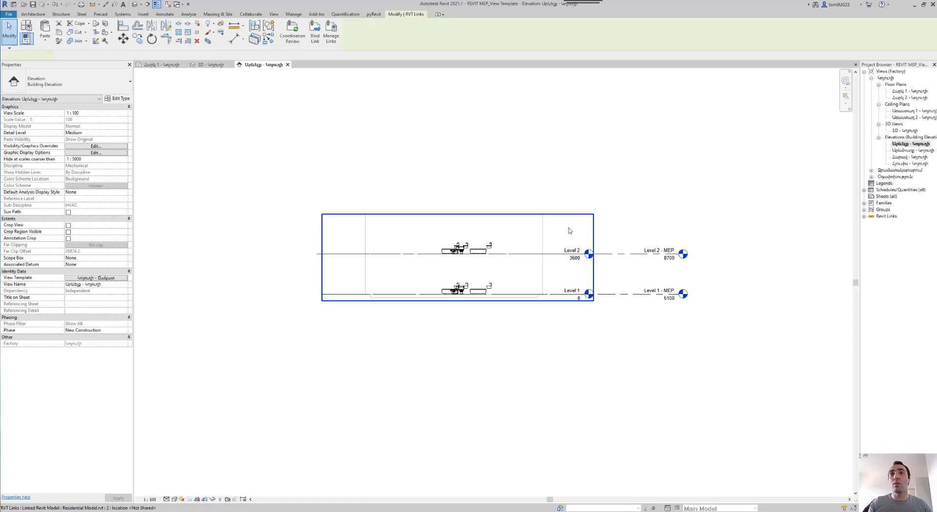
key("m")
key("v")
left_click(651, 189)
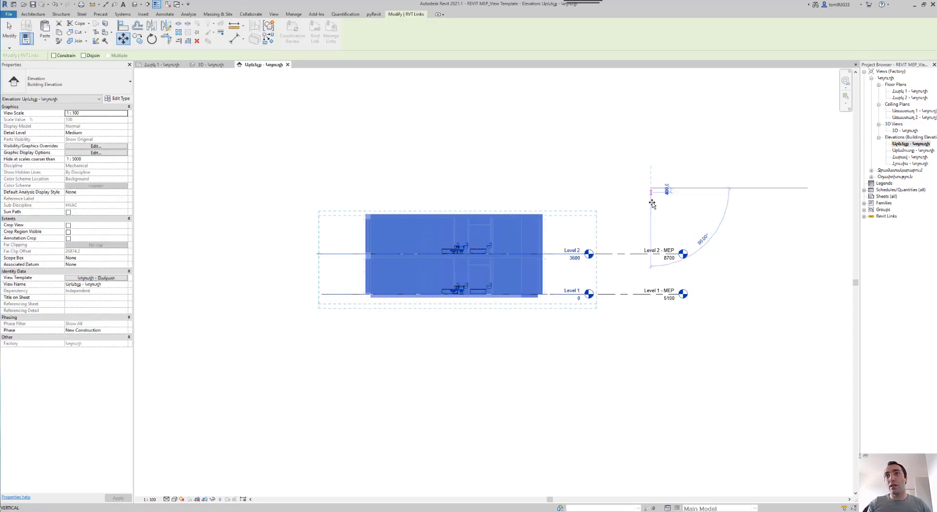
type("5000")
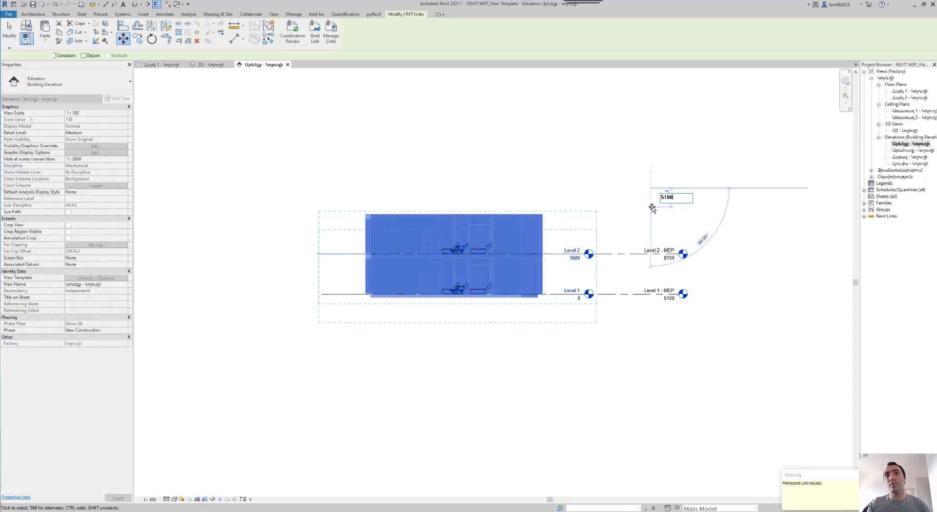
key("Return")
key("Escape")
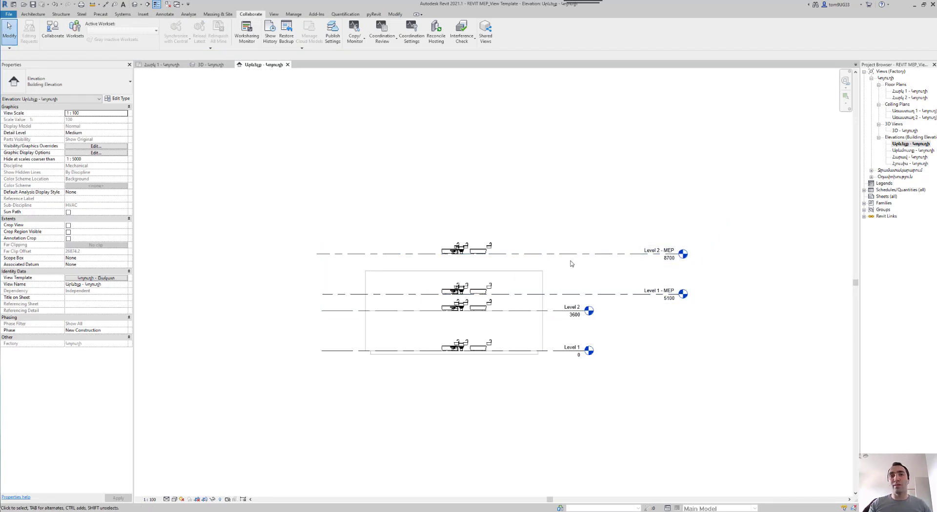
Step: Open Coordination Review for the linked residential model and expand the level and fixture position changes
left_click(382, 43)
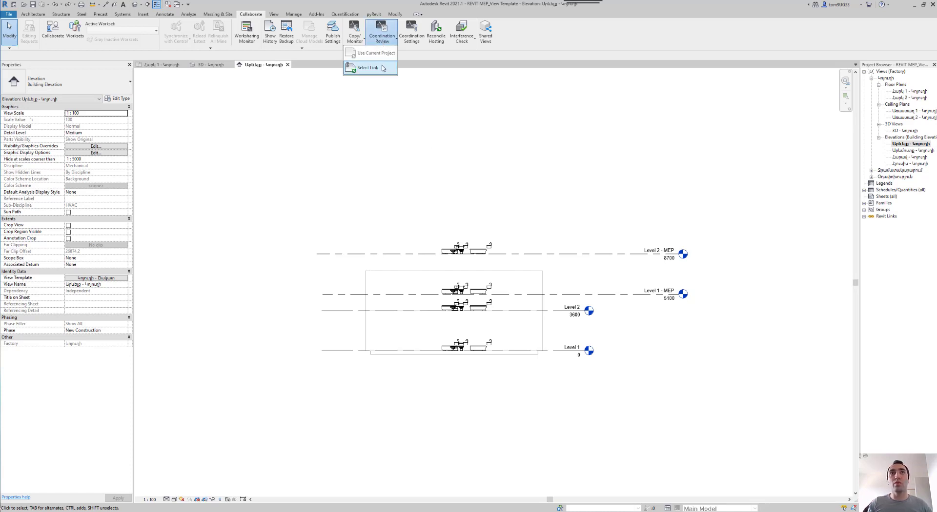
left_click(383, 69)
left_click(537, 324)
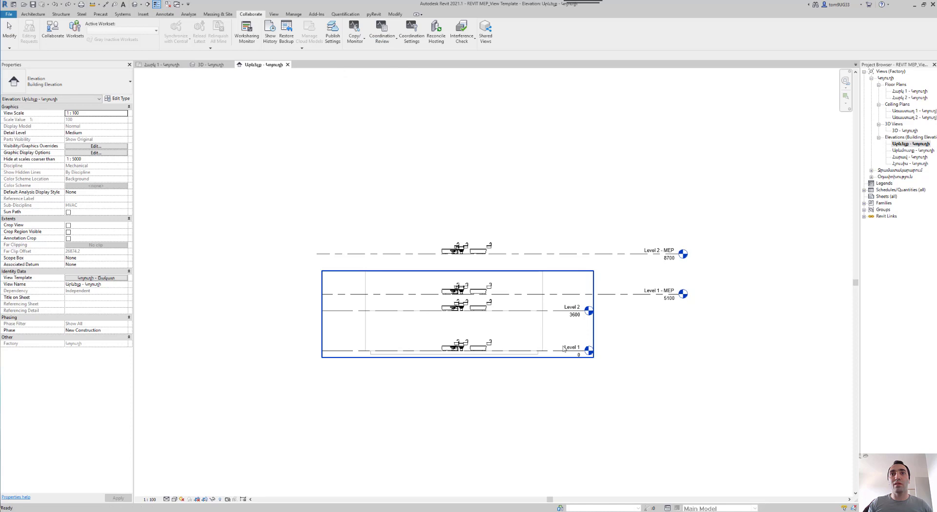
left_click(289, 167)
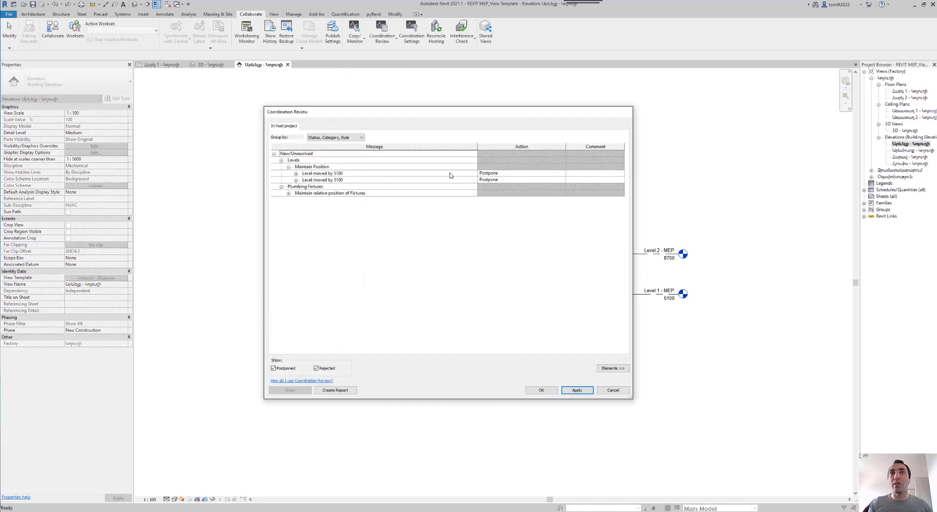
left_click(289, 193)
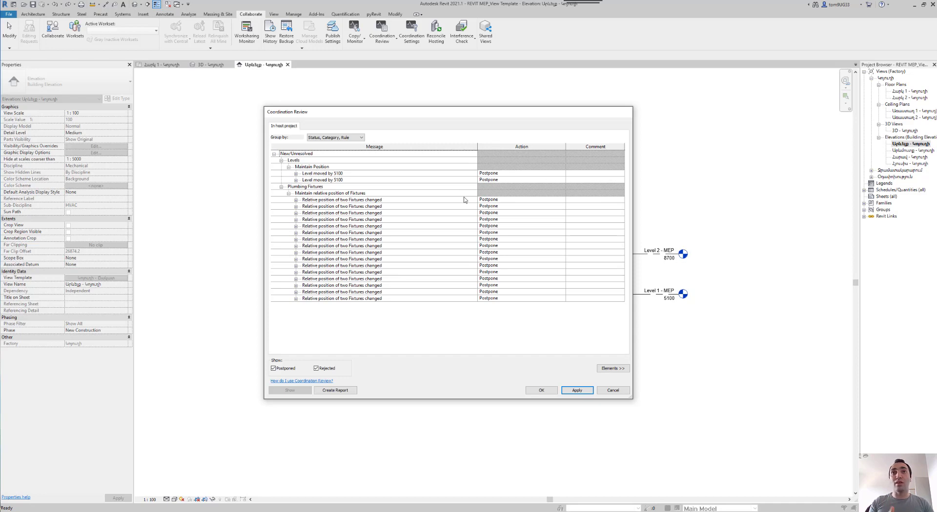
mouse_move(534, 110)
left_mouse_down()
mouse_move(288, 131)
mouse_move(271, 114)
left_mouse_up()
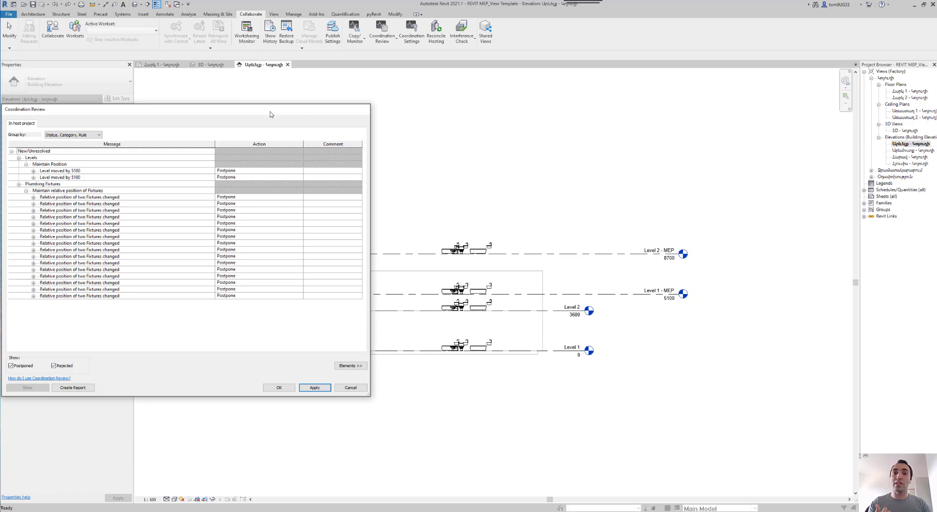
left_click_drag(273, 117, 302, 111)
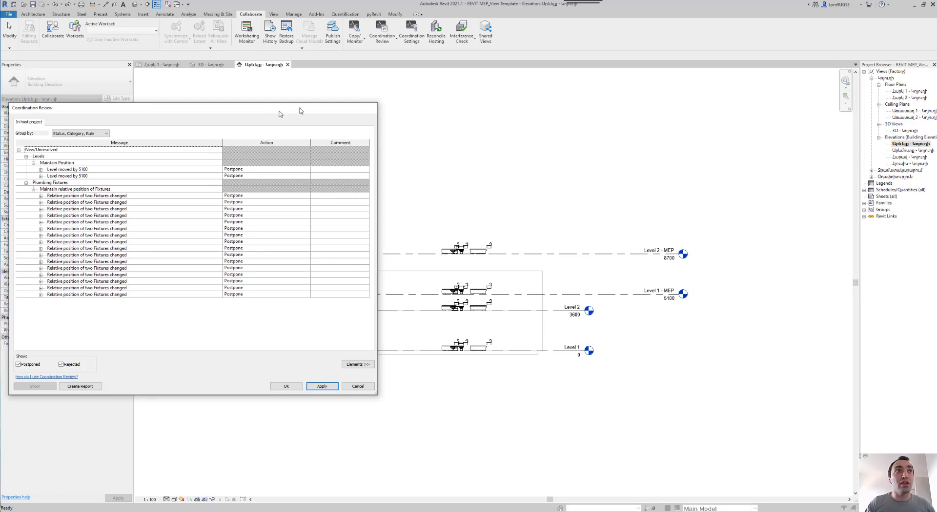
Step: Set Move Level for both Level 1 - MEP and Level 2 - MEP, apply, and close
left_click(329, 165)
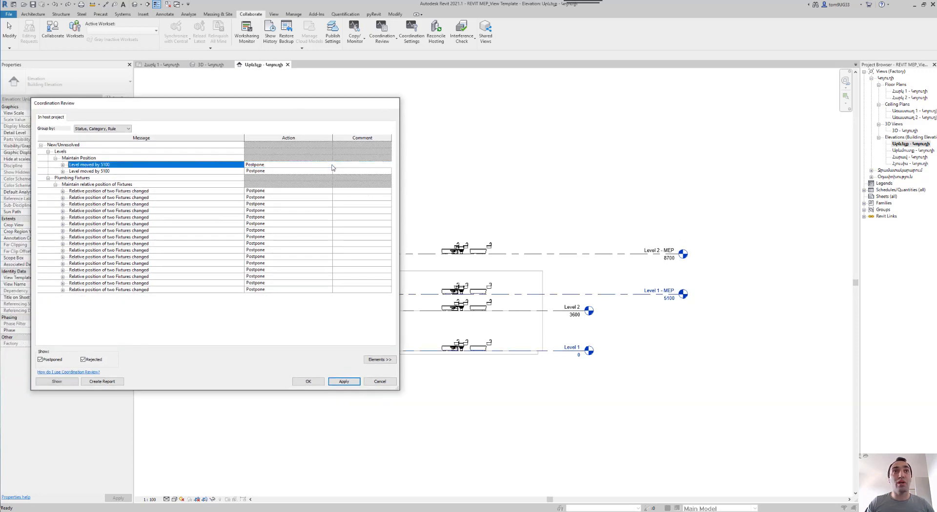
left_click(328, 165)
left_click(274, 188)
left_click(288, 171)
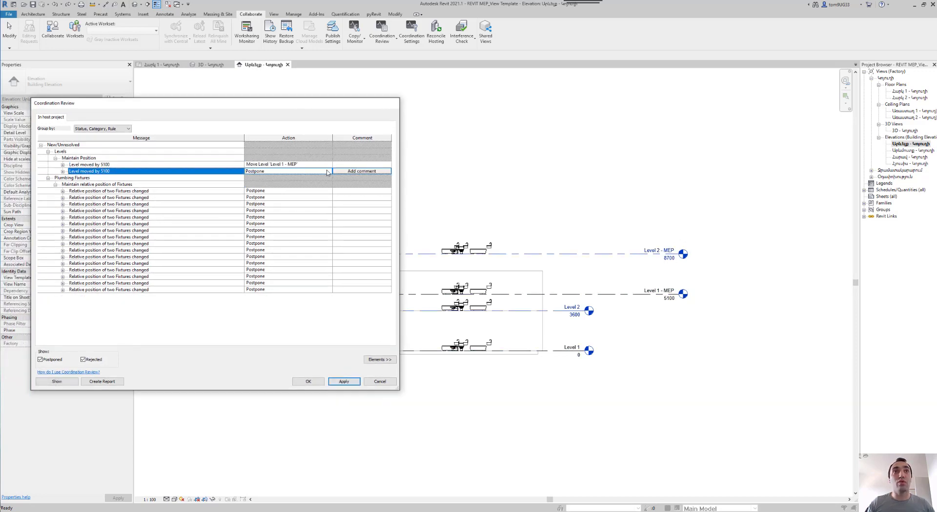
left_click(329, 171)
left_click(291, 194)
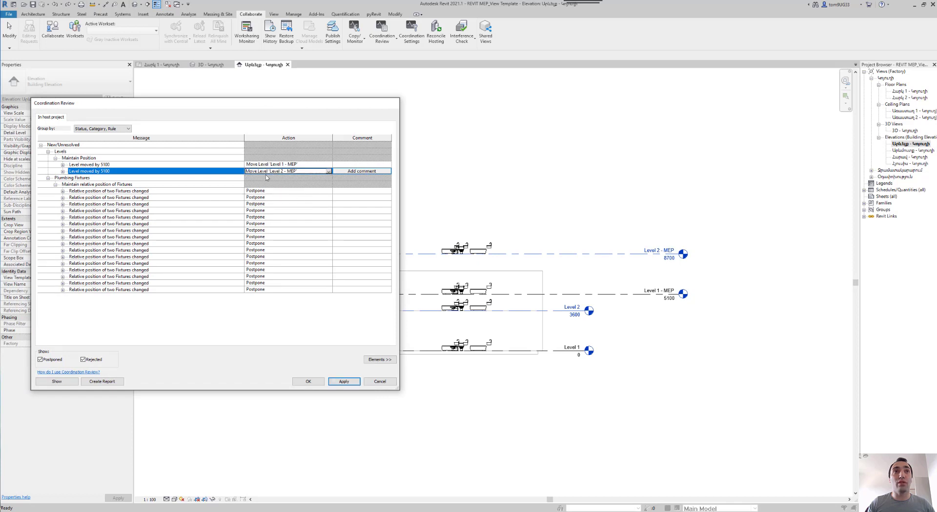
left_click(344, 382)
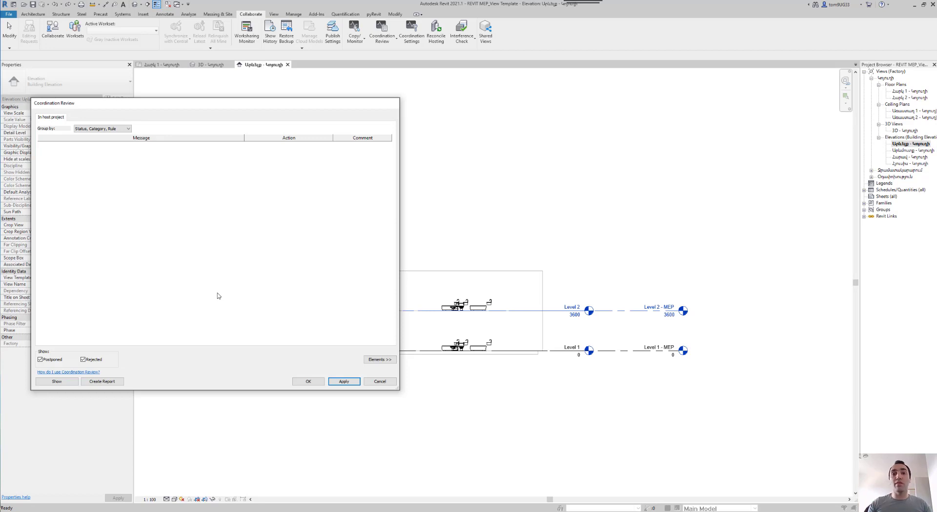
left_click(315, 382)
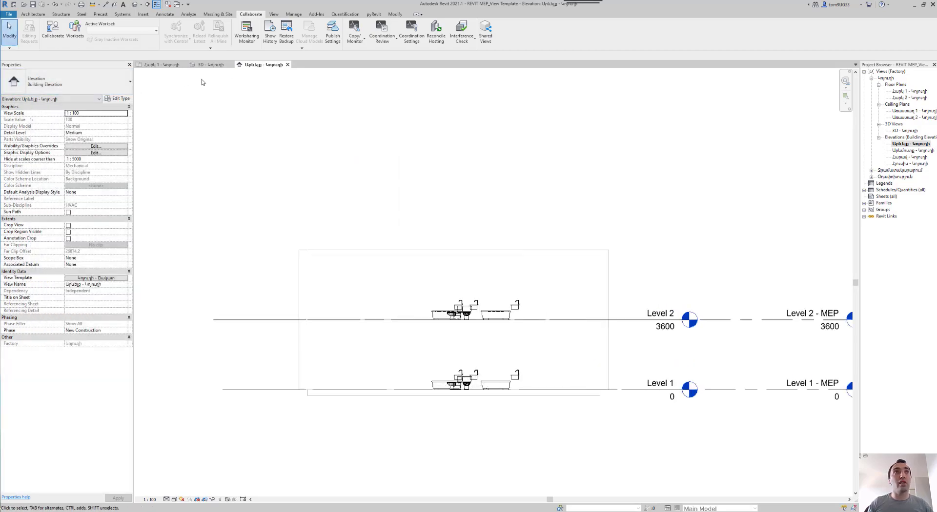
Step: Switch to the 3D view and temporarily hide the linked residential model
left_click(215, 64)
mouse_move(267, 124)
middle_mouse_down("shift")
mouse_move(573, 363)
mouse_move(577, 333)
mouse_move(568, 329)
middle_mouse_up("shift")
left_click(577, 333)
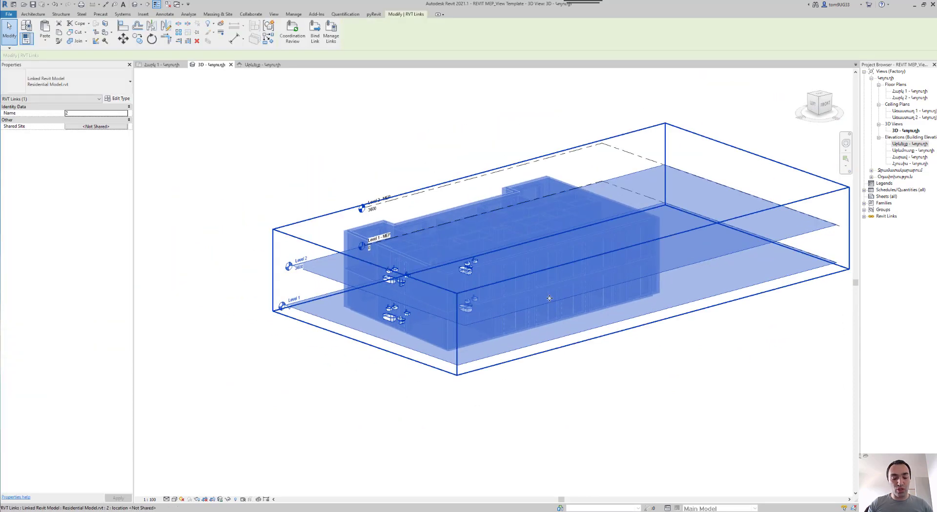
key("h")
key("h")
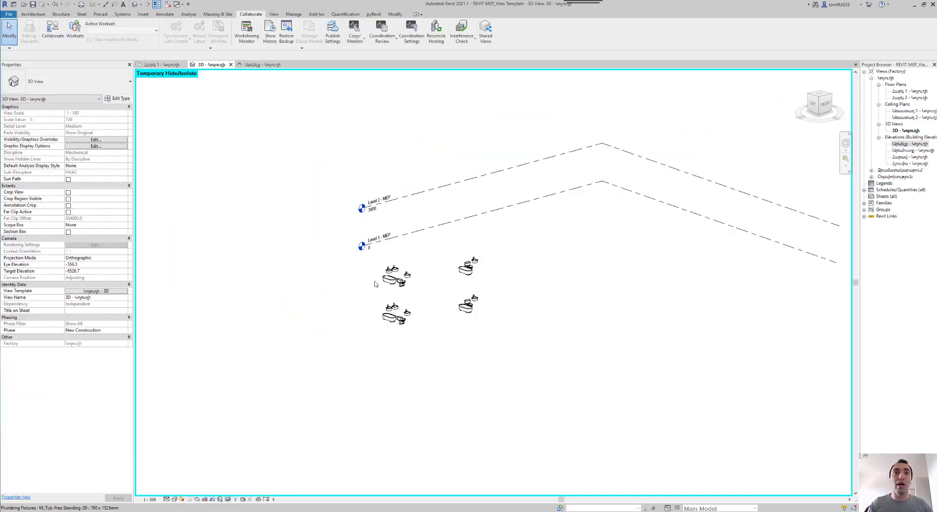
Step: Inspect the free-standing tub and a sink to check their host levels
scroll(567, 327, "up", 2)
scroll(563, 317, "up", 2)
mouse_move(563, 316)
middle_mouse_down("shift")
mouse_move(544, 292)
mouse_move(437, 288)
mouse_move(484, 244)
mouse_move(502, 355)
middle_mouse_up("shift")
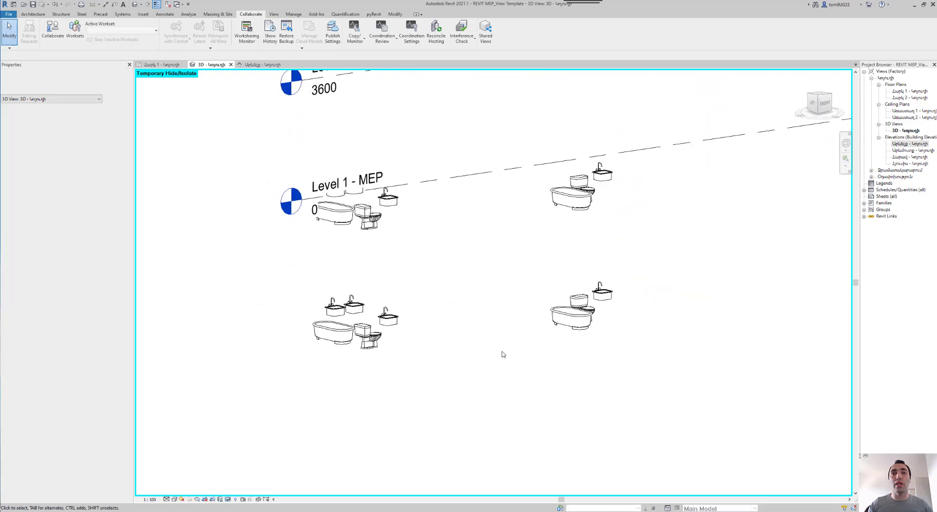
left_click(571, 314)
scroll(570, 309, "up", 2)
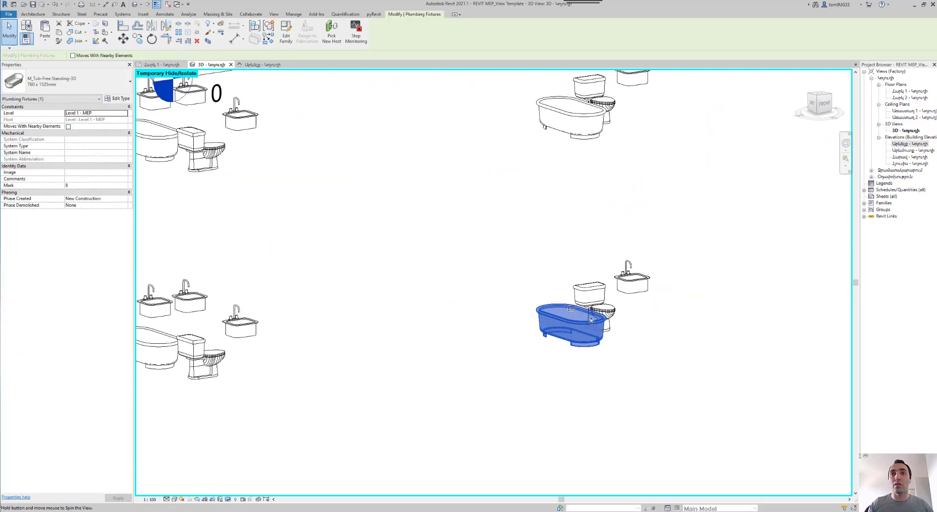
scroll(571, 309, "down", 3)
scroll(571, 308, "down", 1)
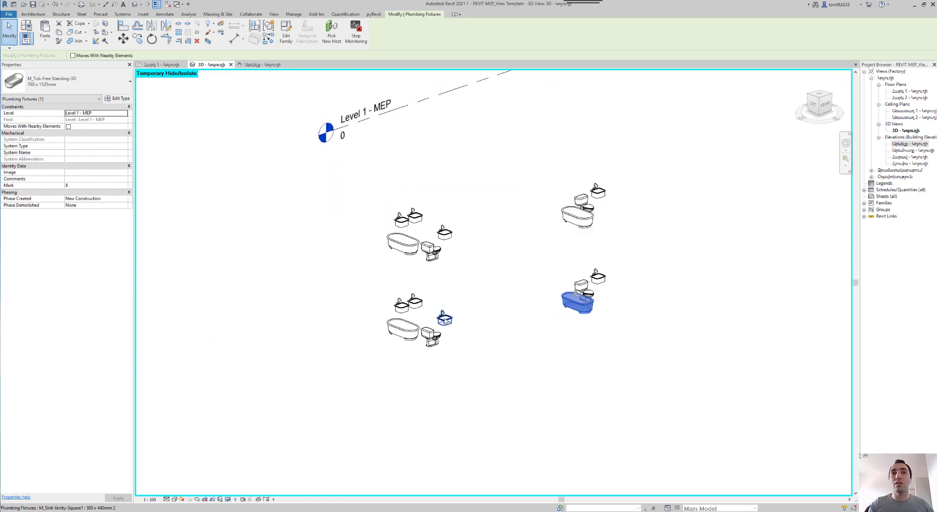
left_click(444, 317)
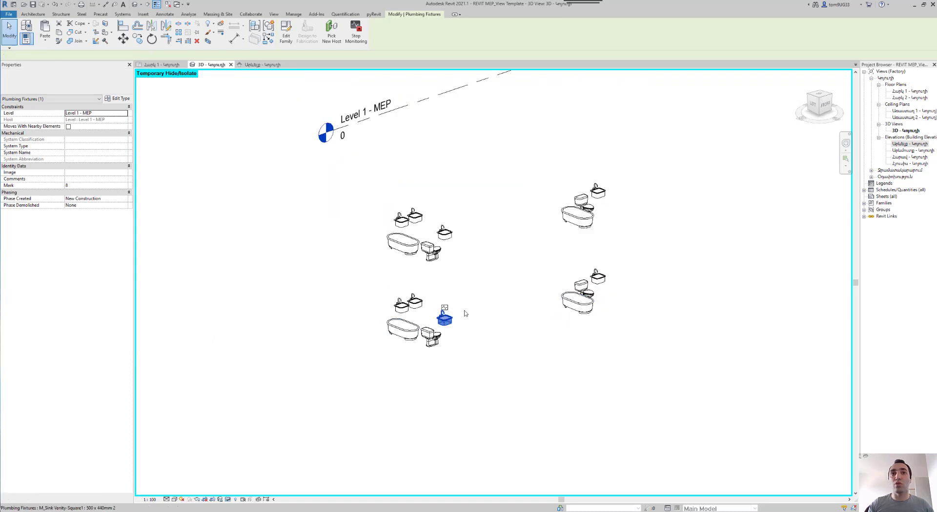
left_click(483, 291)
Step: Reframe the fixtures and restore the hidden linked model with HR
scroll(487, 289, "down", 2)
middle_click_drag(487, 289, 485, 315)
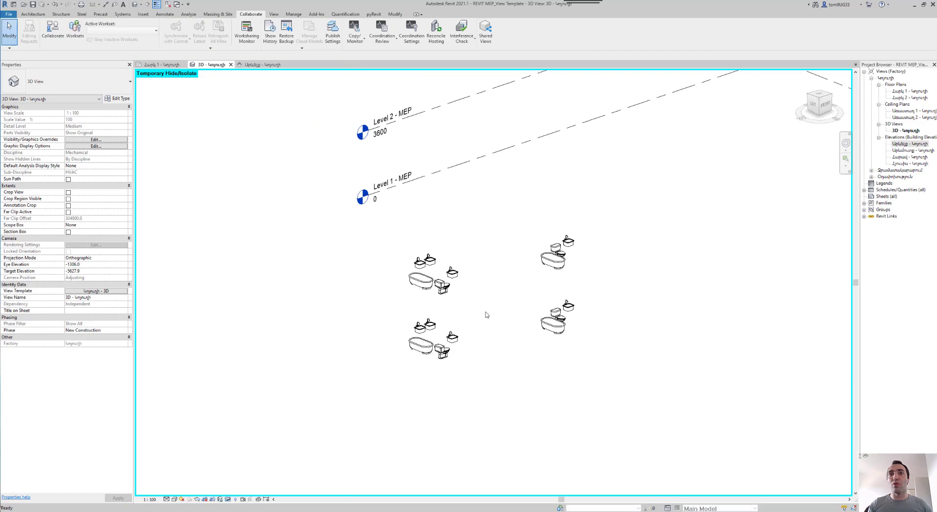
key("h")
key("r")
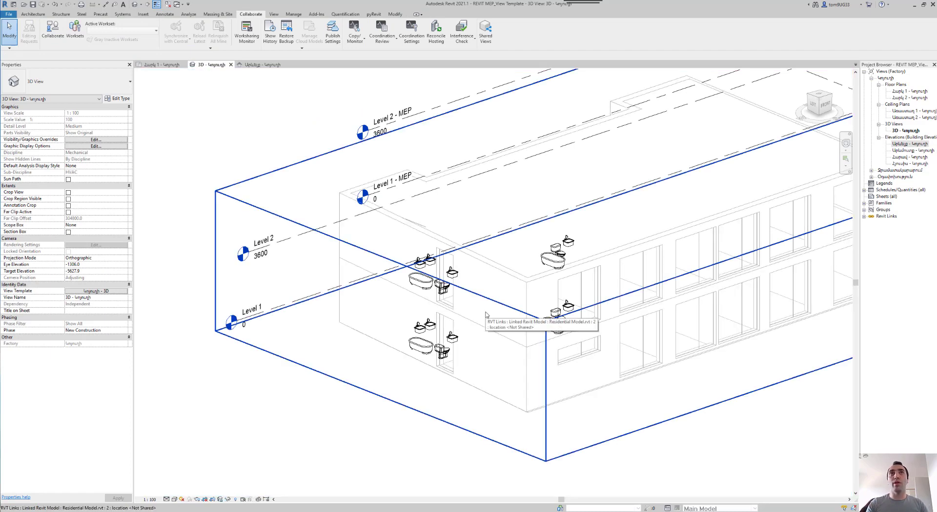